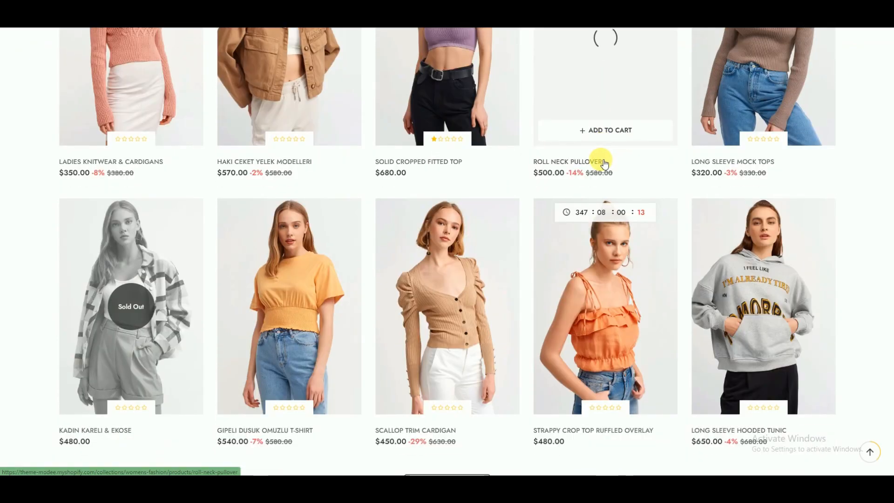
- Look through the Mode demo storefront's home page, including the product, testimonial, banner, news and footer sections
scroll(599, 160, "down", 15)
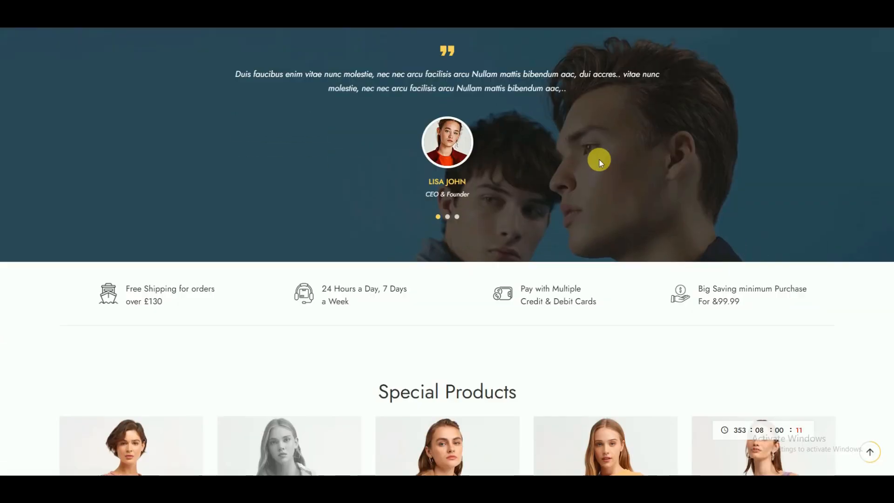
scroll(600, 164, "down", 15)
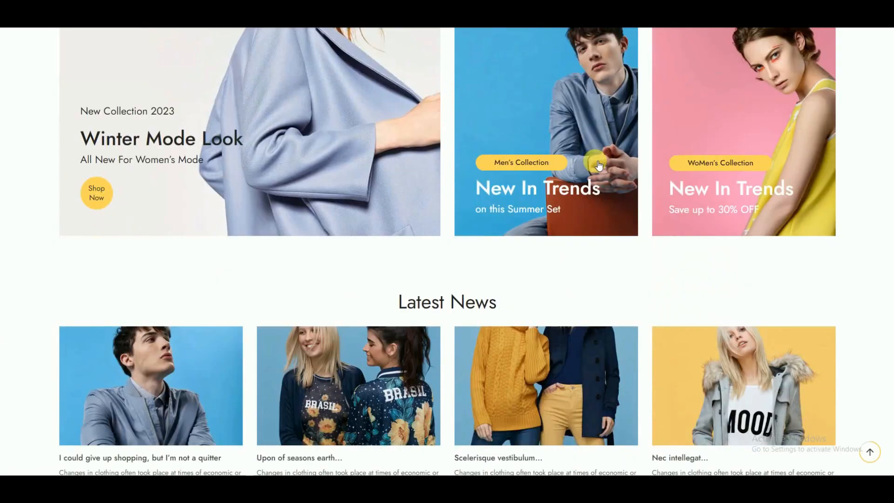
scroll(597, 170, "up", 15)
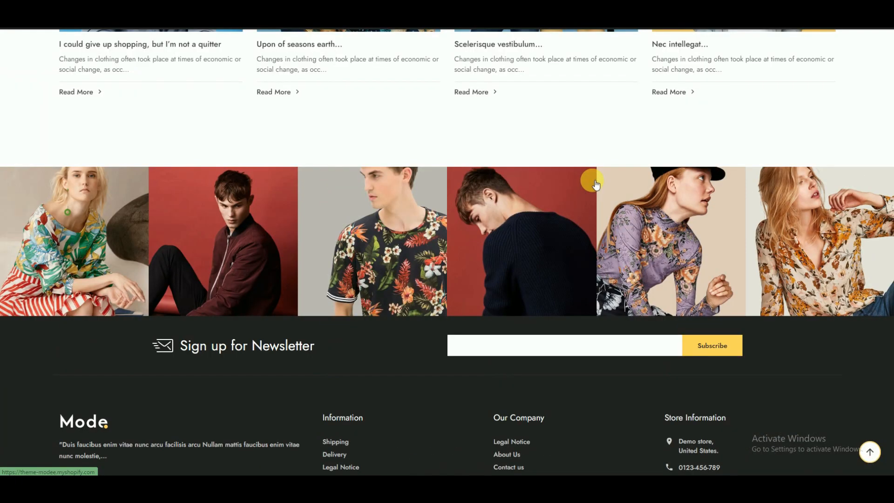
scroll(591, 182, "up", 20)
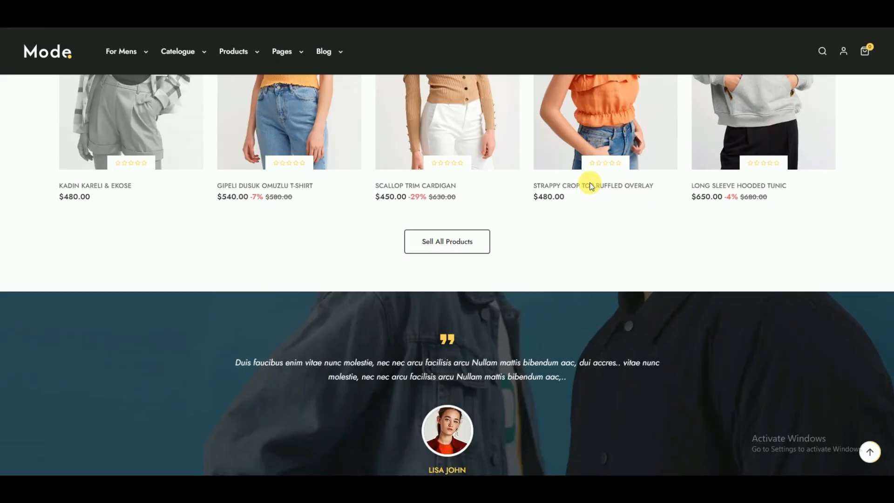
scroll(588, 183, "up", 10)
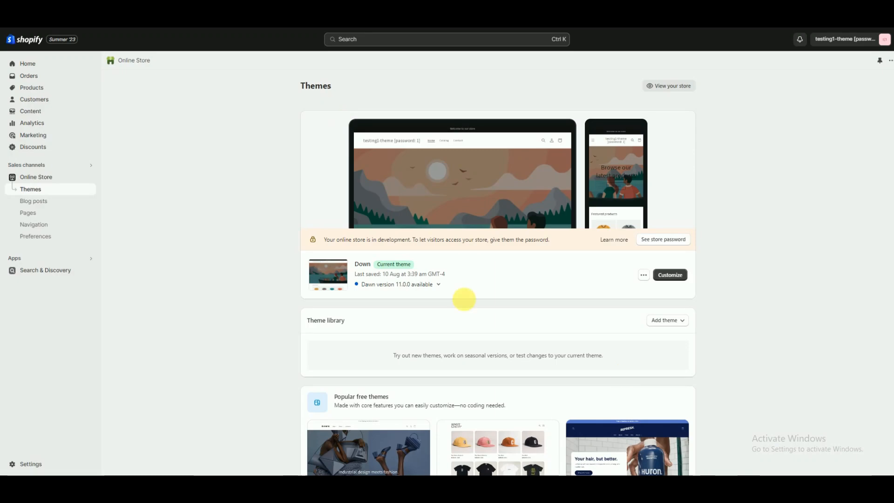
- Upload the Mode_theme zip file to the theme library and publish the Mode theme to the store
left_click(679, 321)
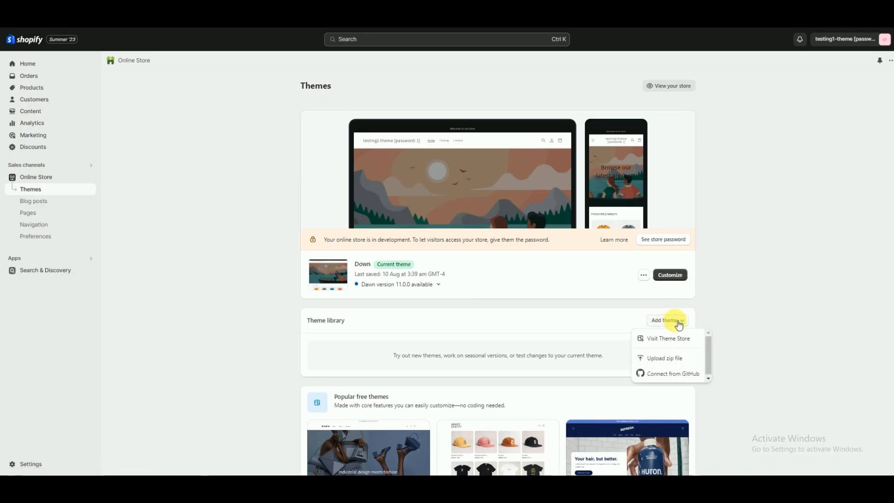
left_click(672, 356)
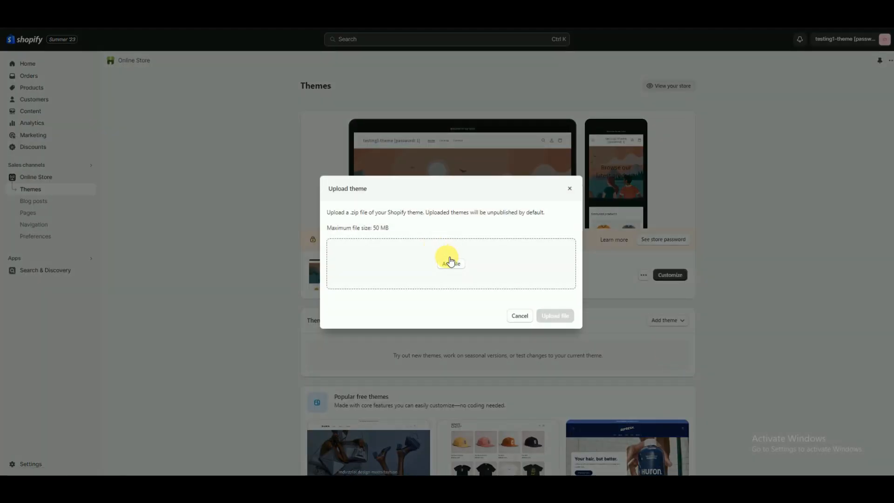
left_click(449, 262)
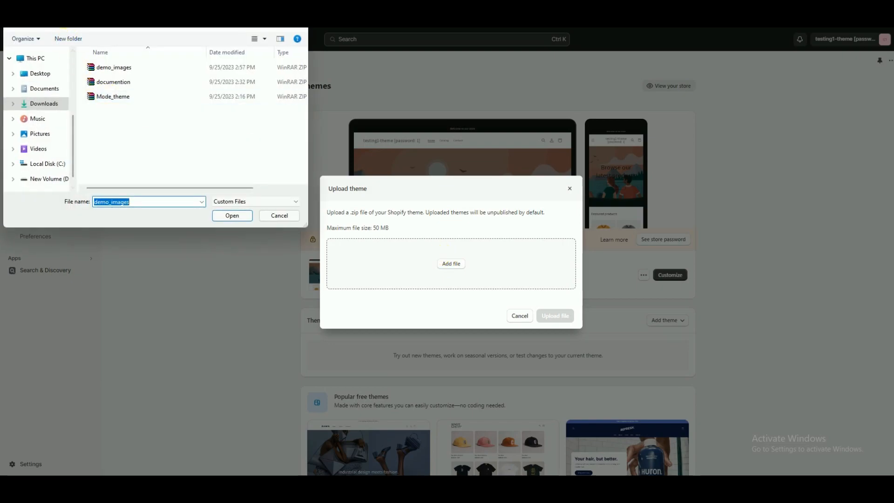
left_click(63, 23)
double_click(111, 95)
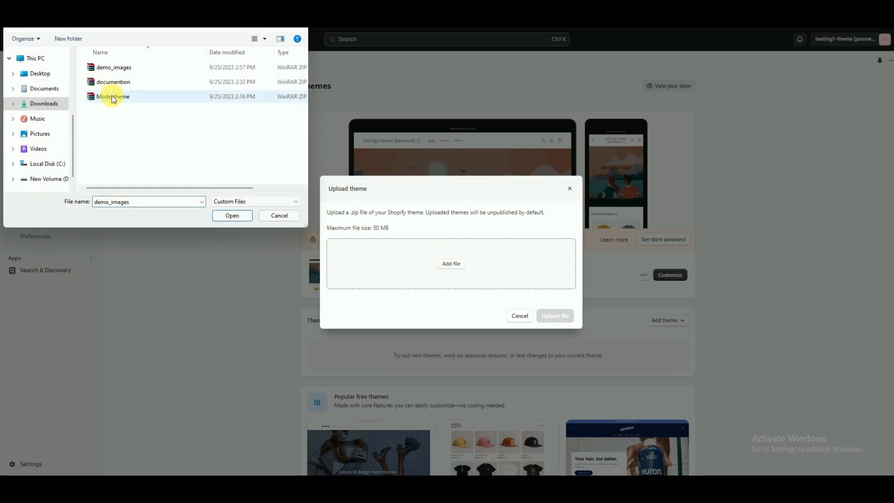
left_click(112, 97)
left_click(232, 216)
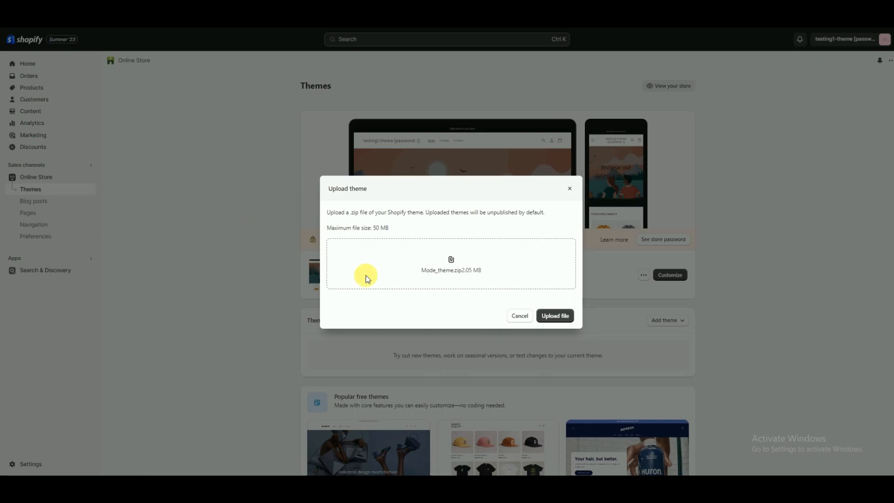
left_click(549, 316)
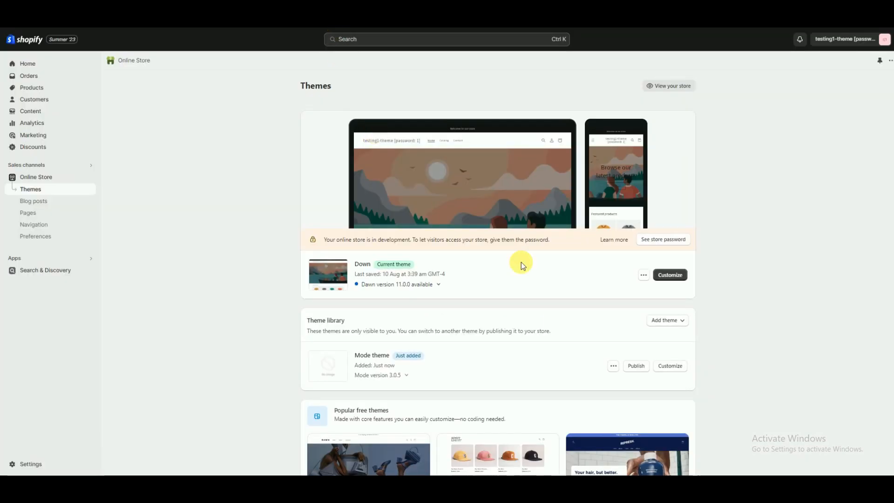
left_click(637, 366)
left_click(561, 311)
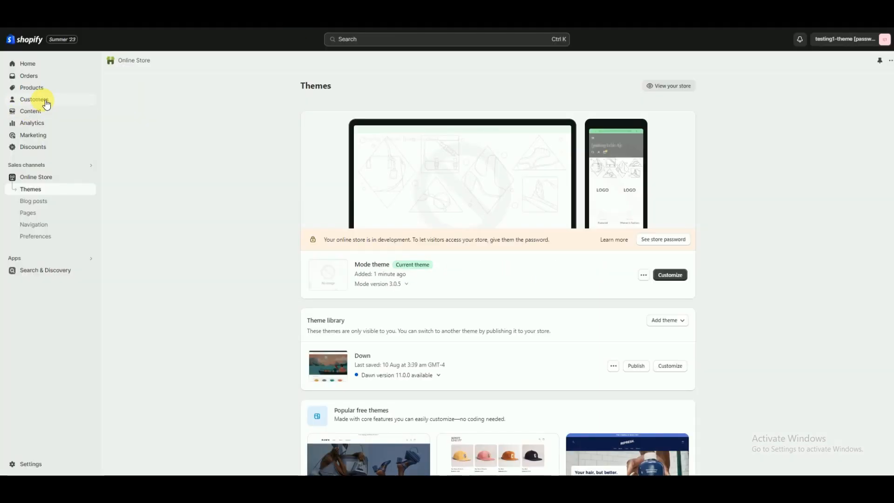
- Start a file upload in the store's content files and extract the demo_images archive into the Mode_package\demo_images folder
left_click(30, 112)
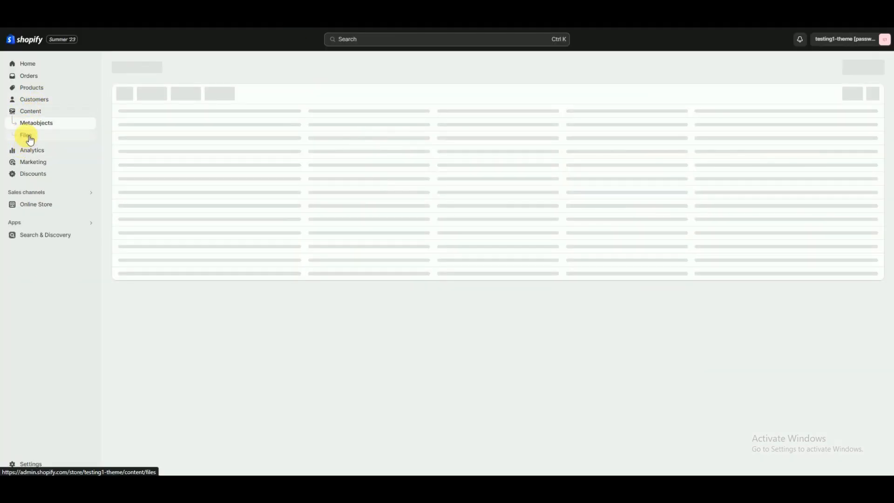
left_click(28, 136)
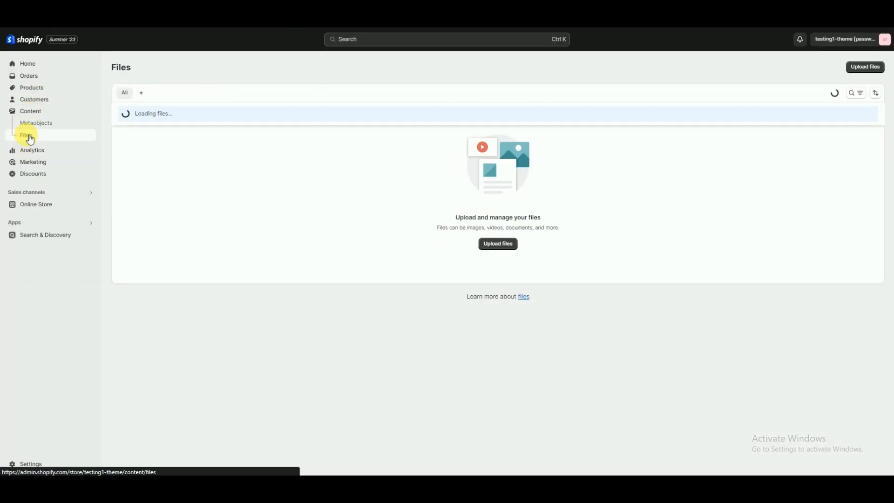
left_click(484, 244)
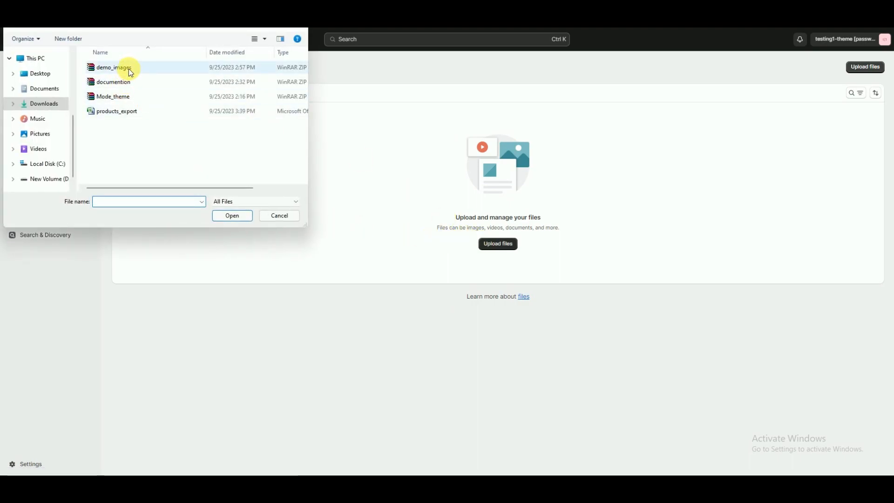
left_click(128, 70)
right_click(128, 70)
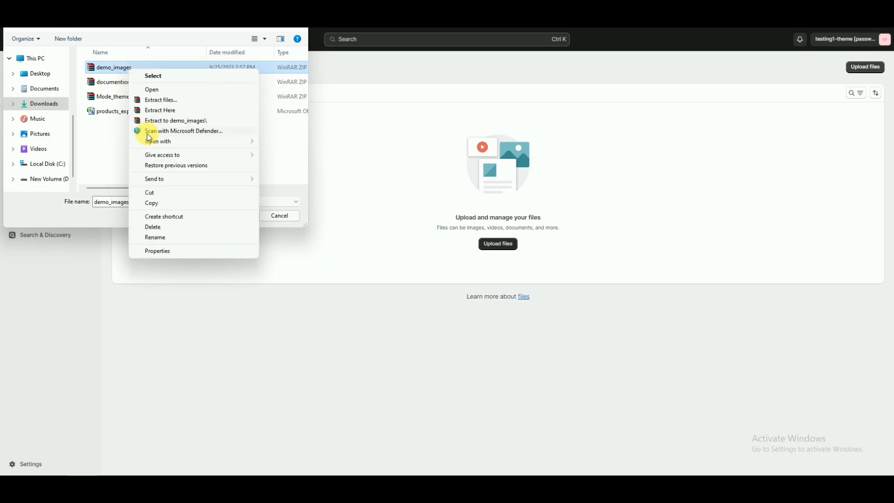
left_click(148, 132)
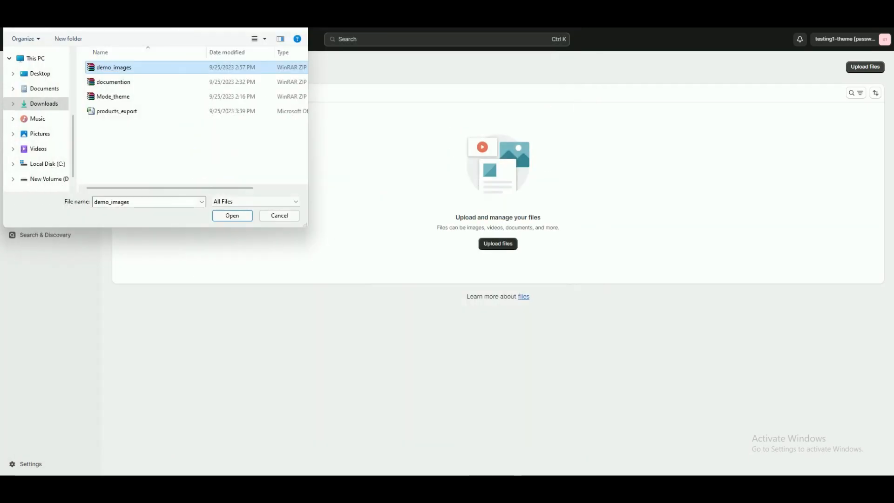
right_click(115, 73)
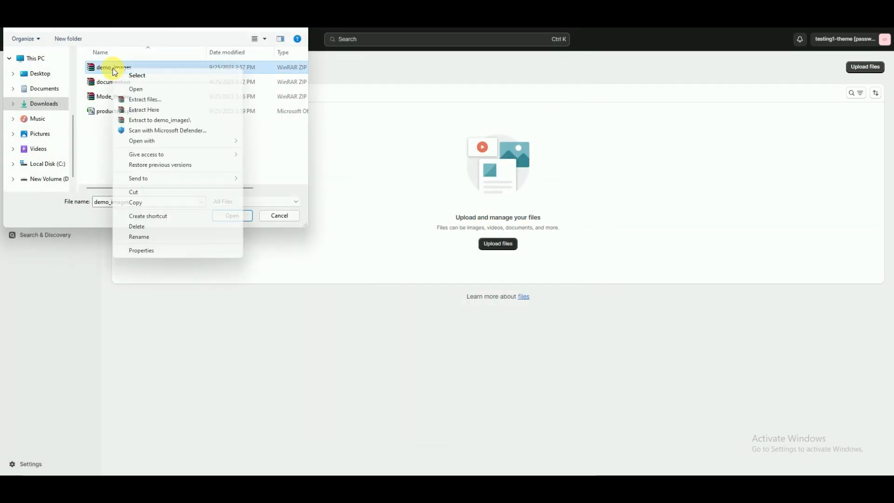
left_click(132, 100)
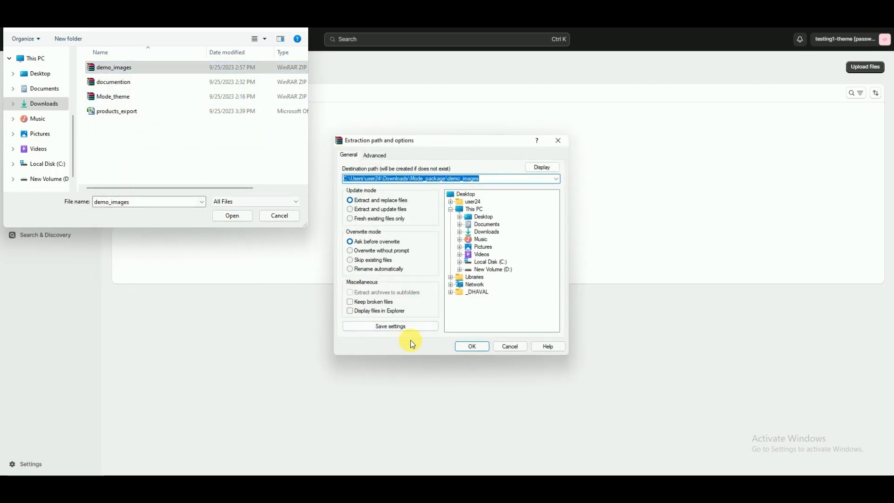
left_click(472, 346)
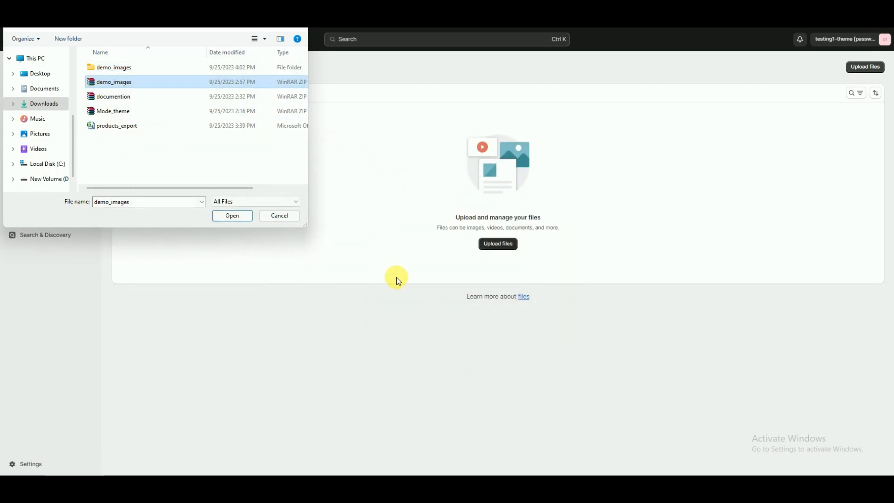
- Upload all images from the extracted demo_images folder to the store's files and check the uploaded list
double_click(139, 66)
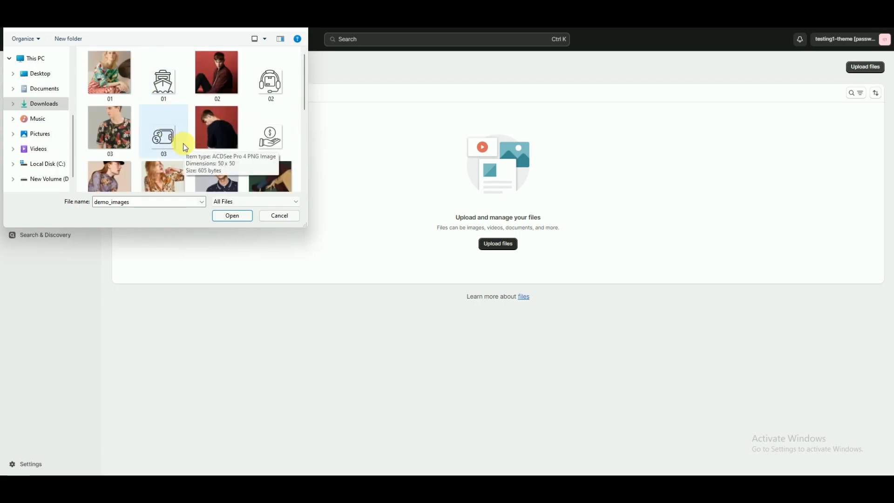
key("ctrl+a")
left_click(238, 217)
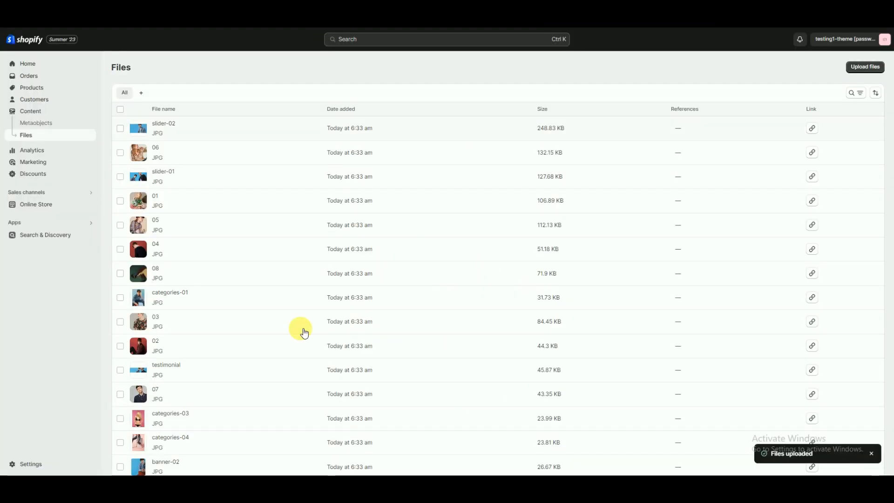
scroll(308, 321, "down", 4)
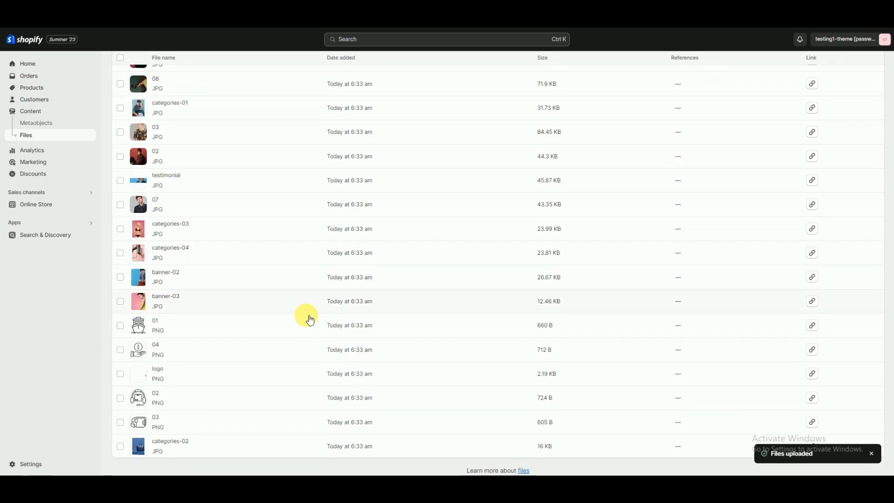
scroll(309, 315, "up", 4)
- Import the store's products from the products_export CSV file and look over the imported product list
left_click(54, 89)
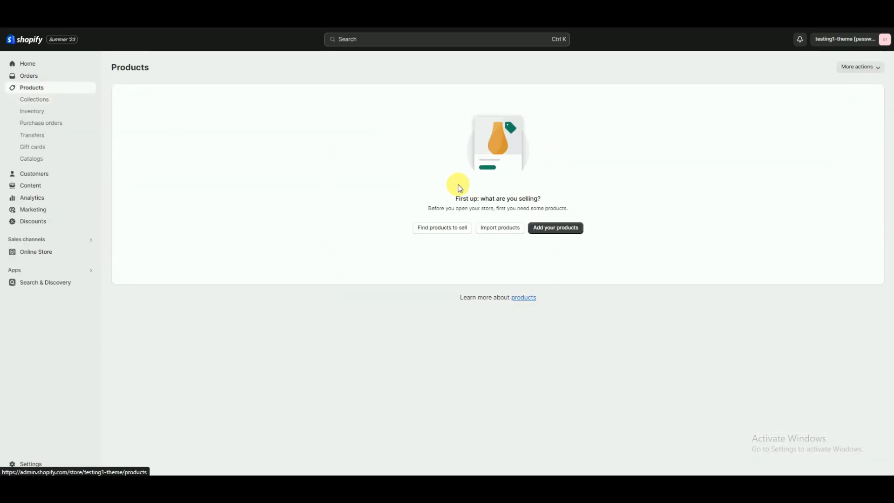
left_click(495, 231)
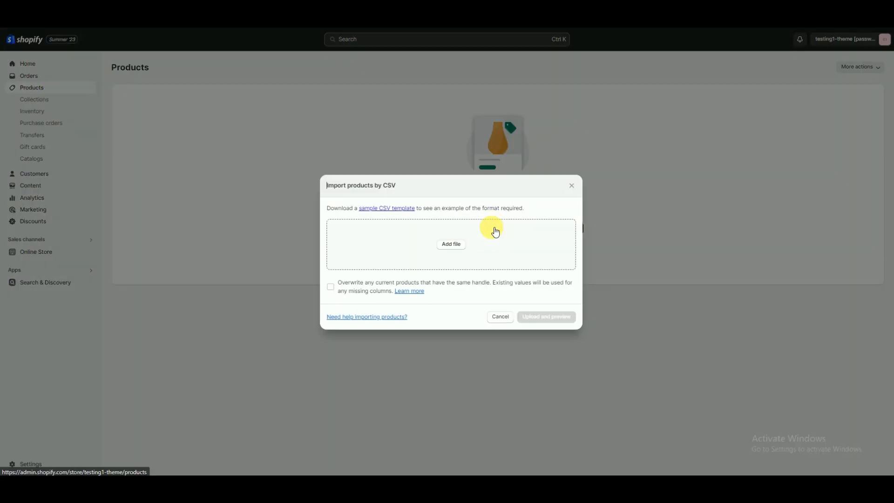
left_click(452, 244)
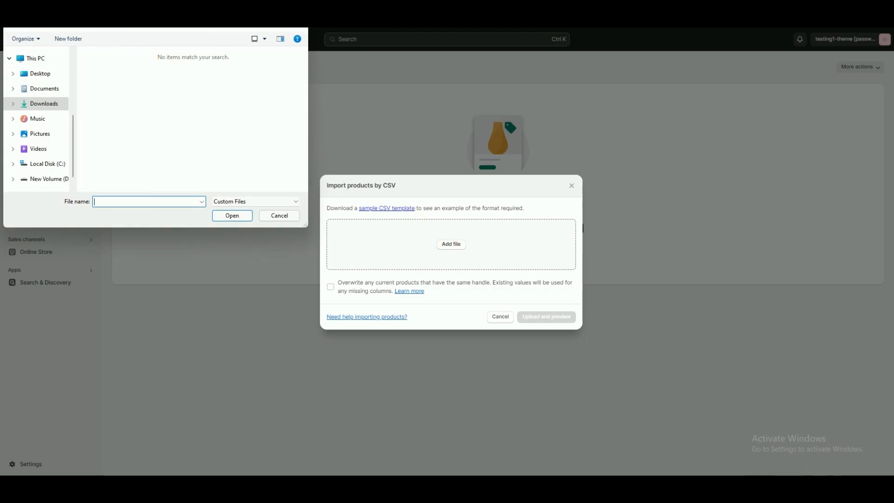
left_click(102, 86)
left_click(238, 217)
left_click(527, 305)
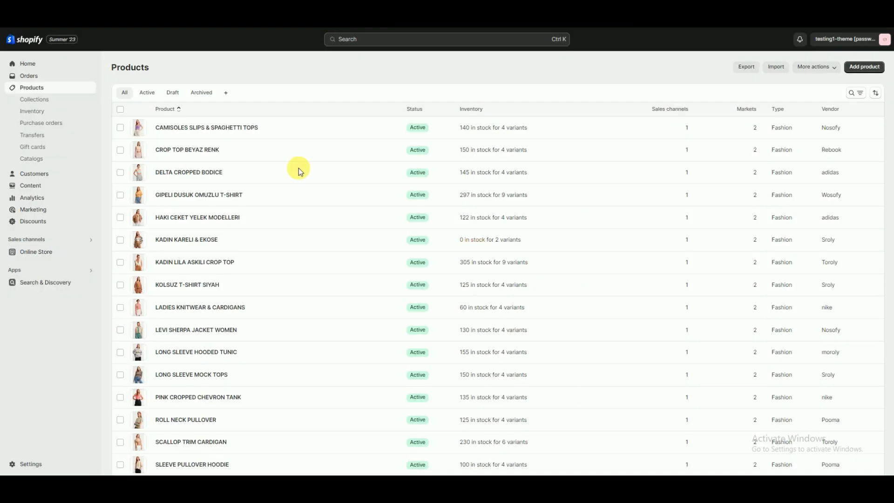
scroll(301, 278, "down", 3)
scroll(303, 282, "up", 3)
- Start a new product collection titled "bestsaller" and set its collection type to Manual
left_click(31, 100)
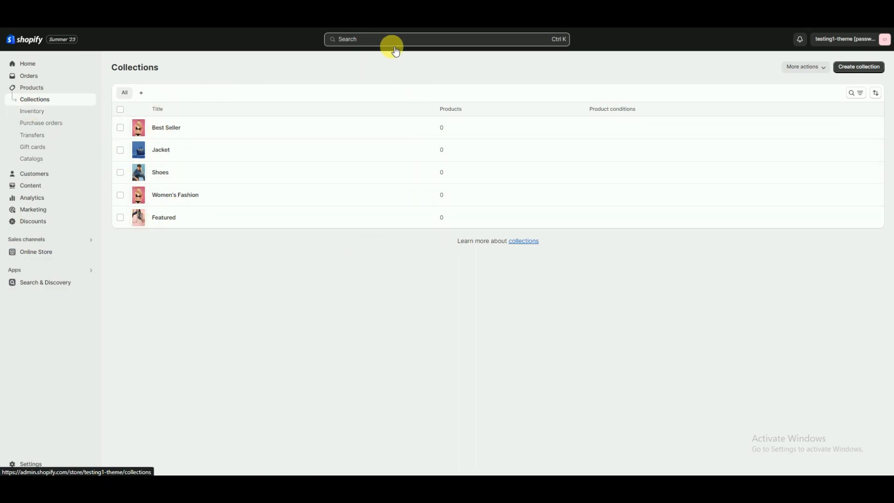
left_click(850, 68)
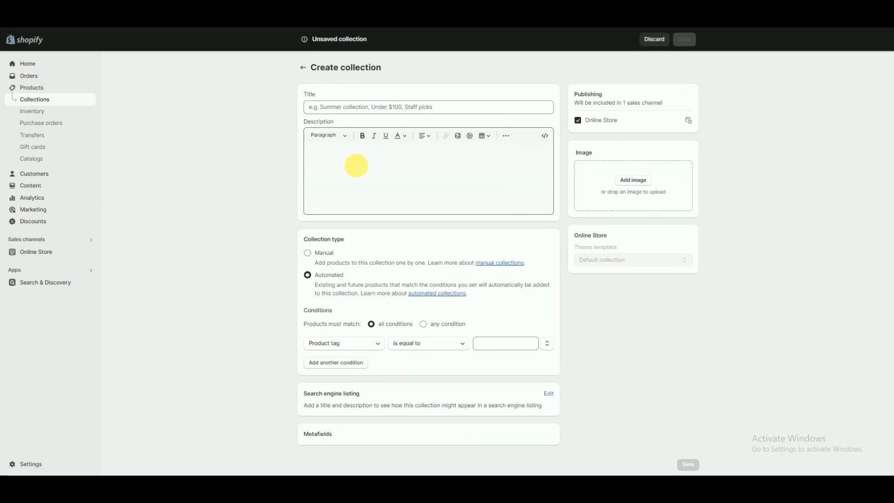
left_click(355, 109)
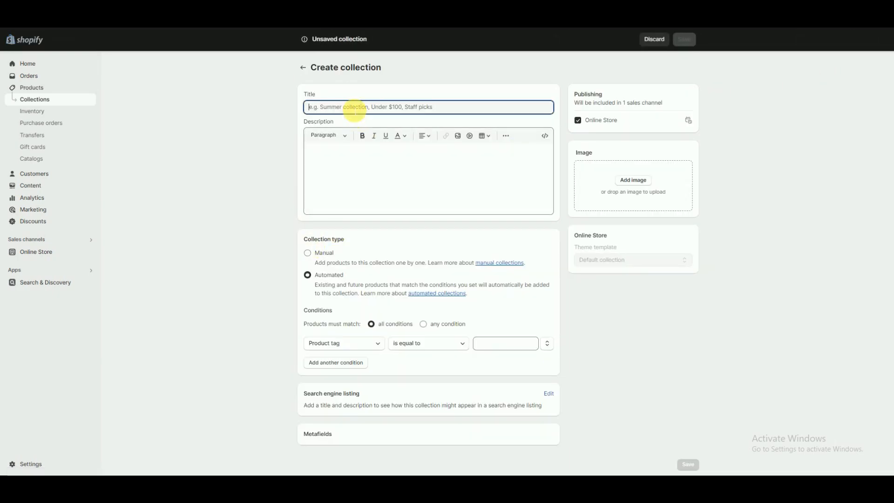
type("bes")
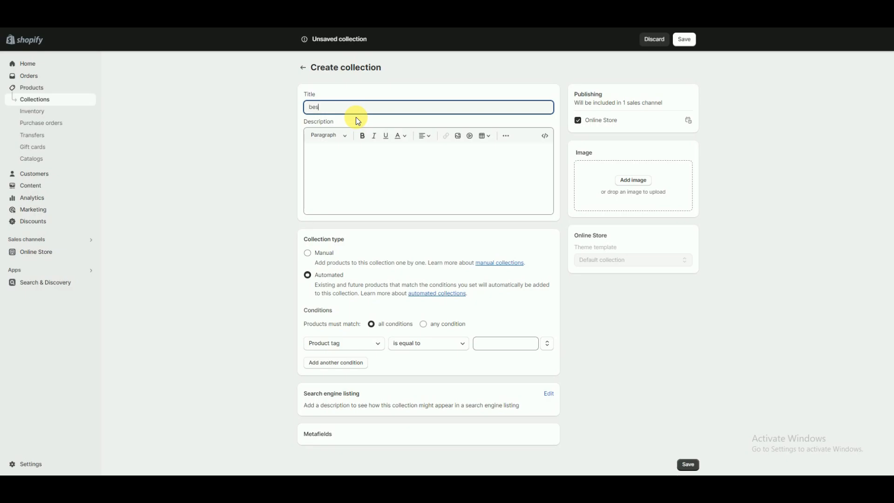
type("tsaller")
left_click(325, 254)
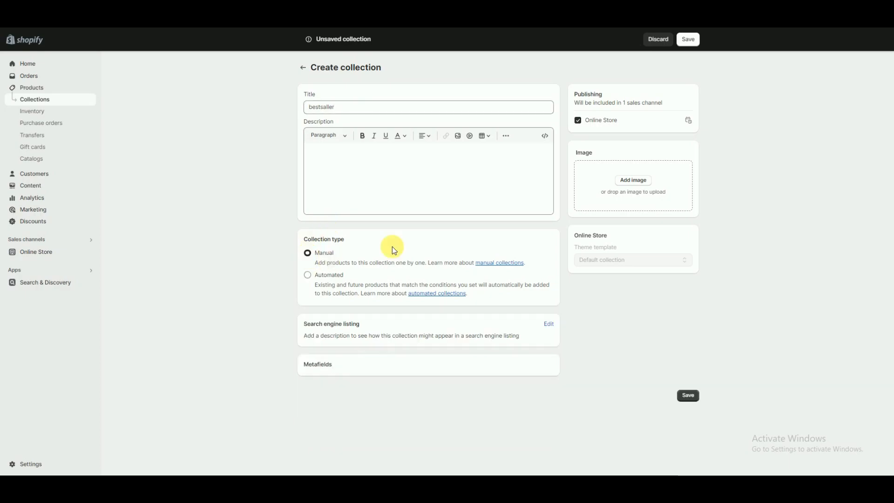
- Add the categories-04 picture from the demo_images folder as the collection's image and save the collection
left_click(634, 180)
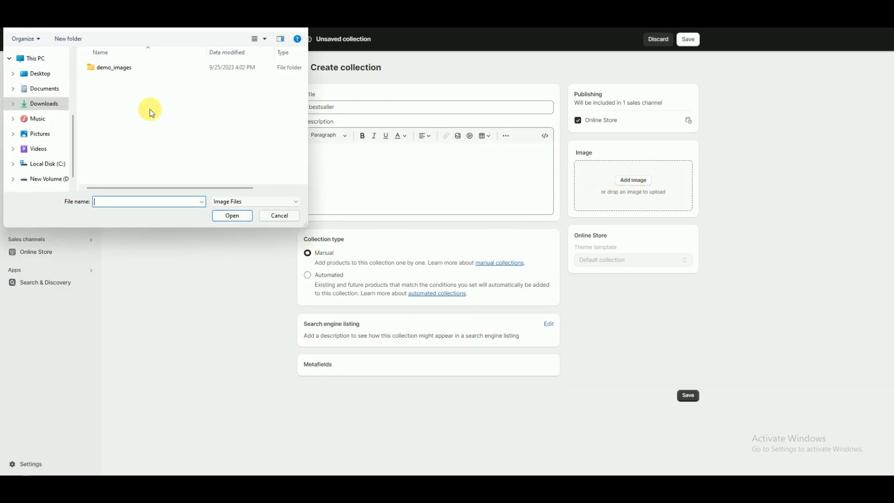
double_click(112, 67)
scroll(230, 104, "down", 5)
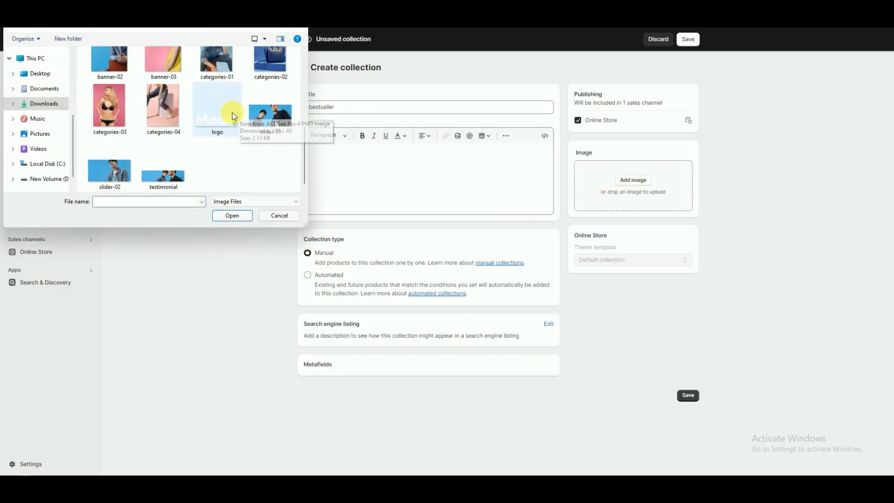
left_click(163, 110)
left_click(233, 217)
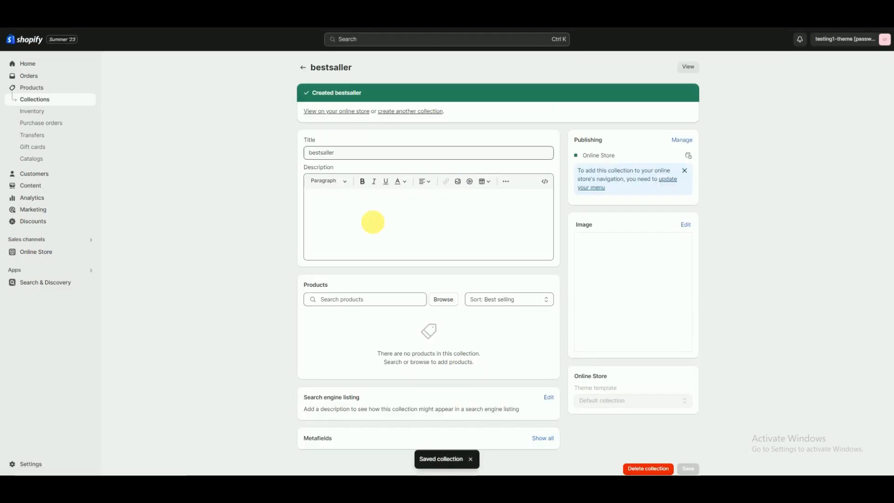
- Add the first six products, CAMISOLES SLIPS & SPAGHETTI TOPS through KADIN KARELI & EKOSE, to the bestsaller collection
left_click(443, 299)
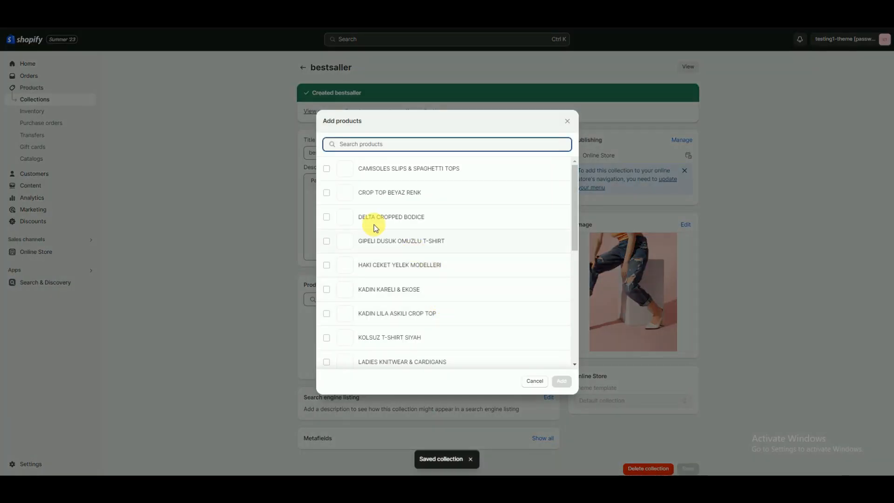
left_click(327, 168)
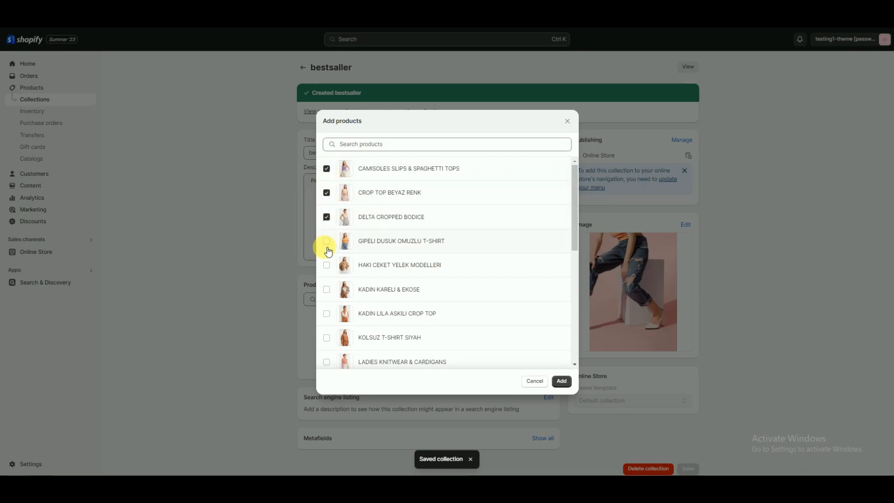
left_click(327, 290)
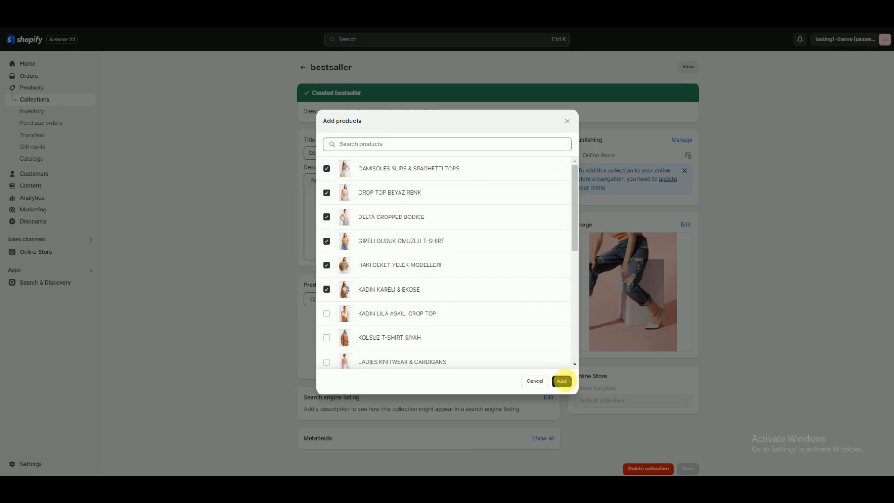
left_click(562, 381)
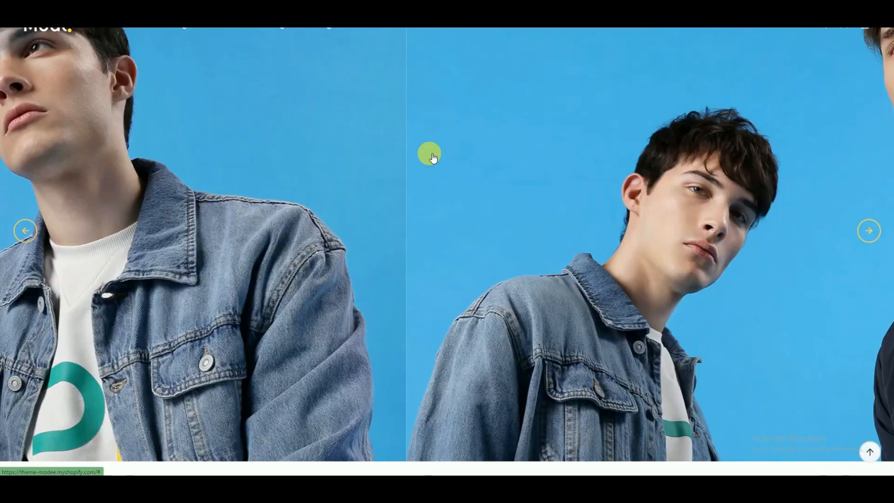
- Look over the Mode demo storefront's home page, from the slideshow through the category, product, testimonial, banner and Latest News sections
scroll(429, 156, "down", 1)
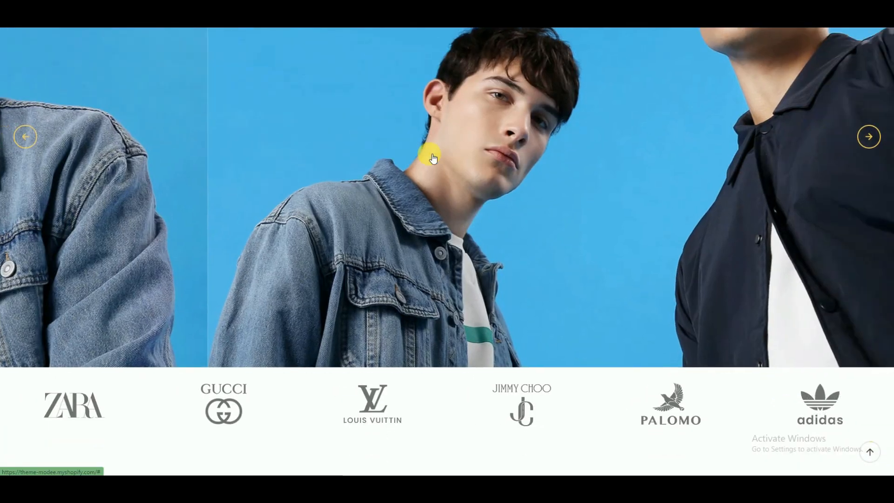
scroll(667, 220, "up", 2)
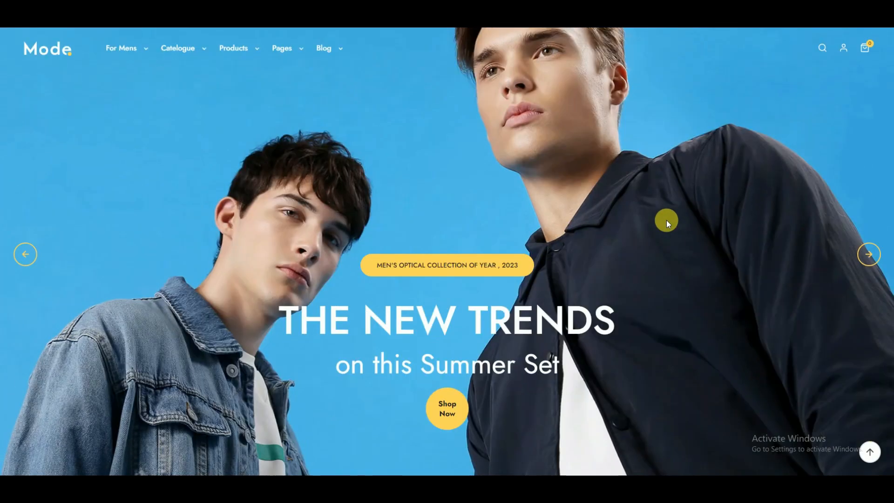
scroll(667, 220, "down", 8)
scroll(666, 219, "down", 18)
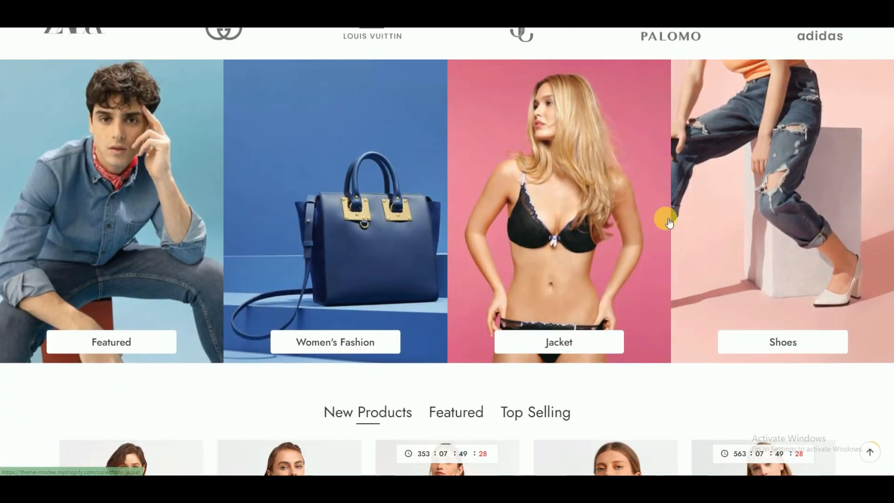
scroll(665, 219, "down", 16)
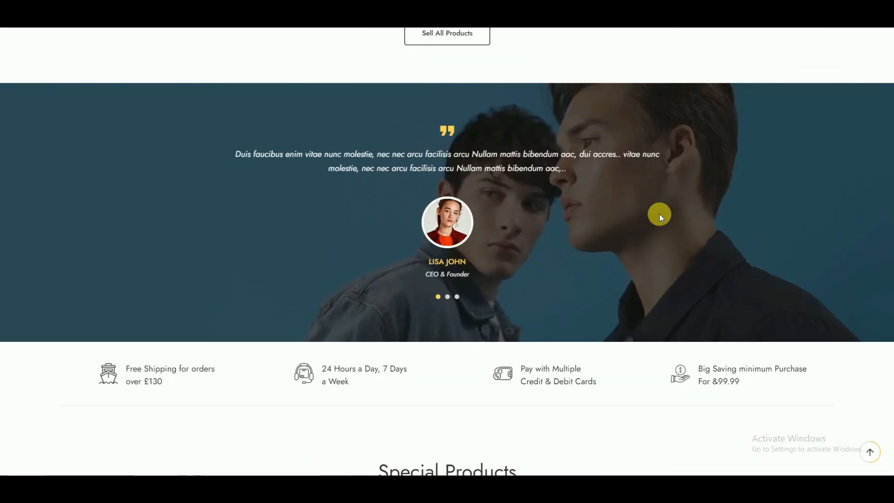
scroll(565, 200, "down", 15)
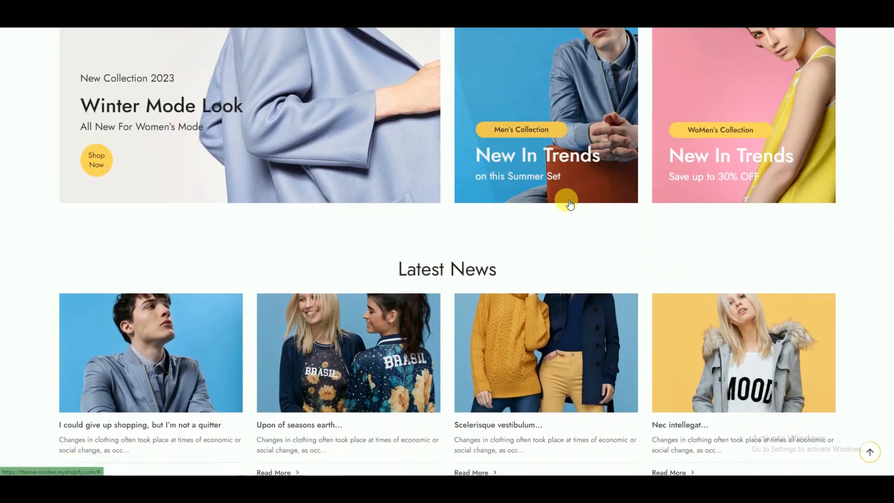
scroll(566, 200, "up", 9)
scroll(565, 199, "up", 20)
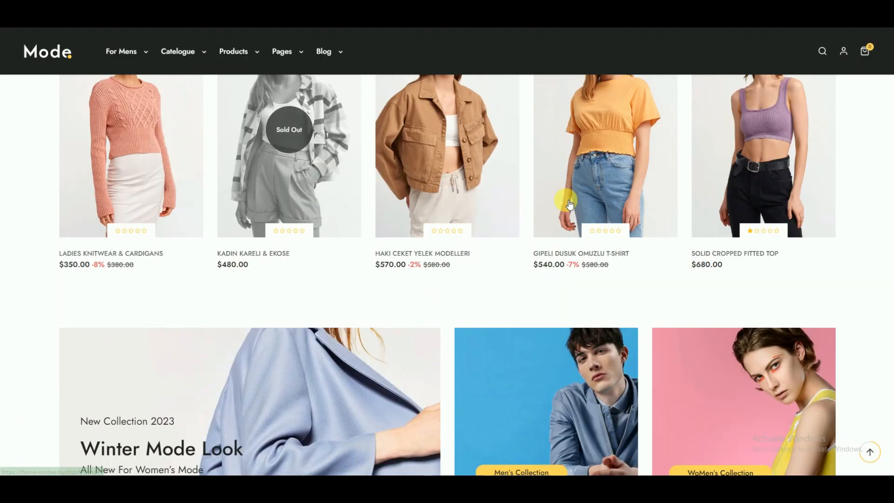
scroll(549, 201, "up", 5)
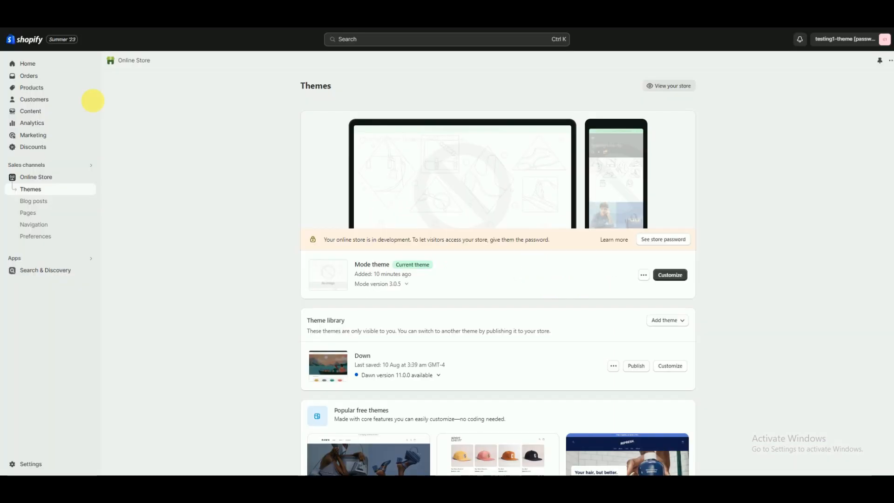
- Start a new blog post in the online store and title it "best saller"
left_click(45, 203)
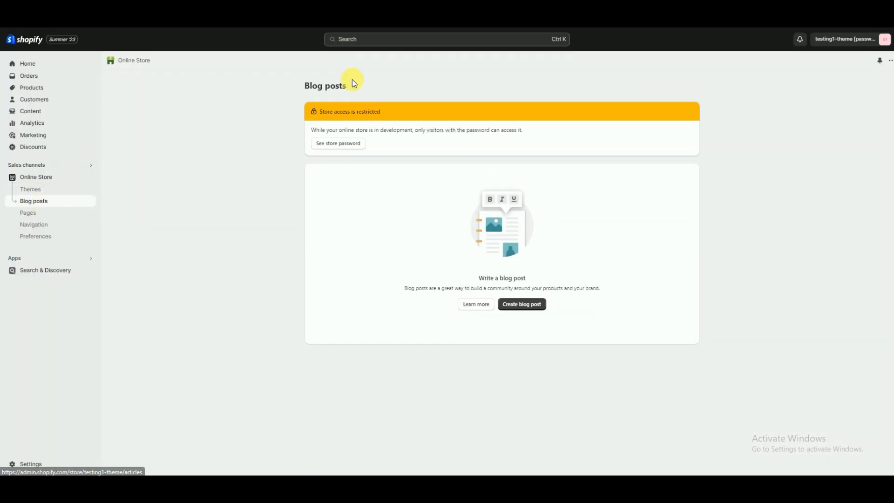
left_click(511, 301)
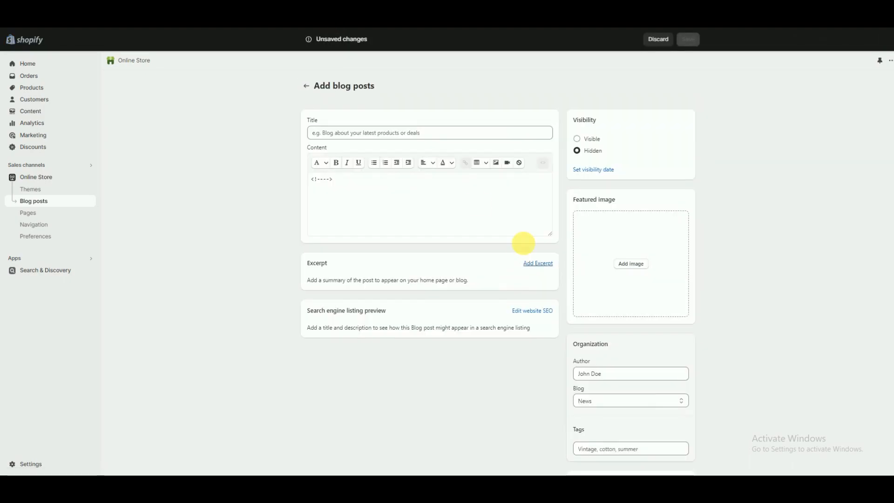
left_click(392, 133)
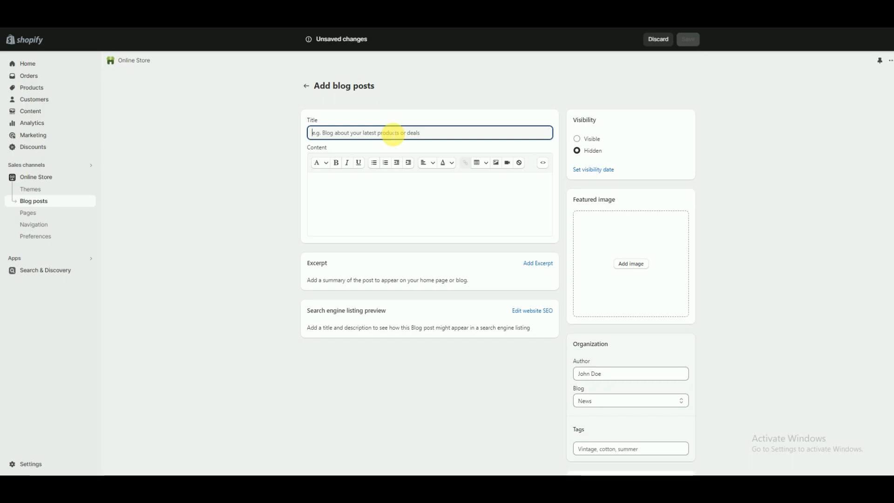
type("best saller")
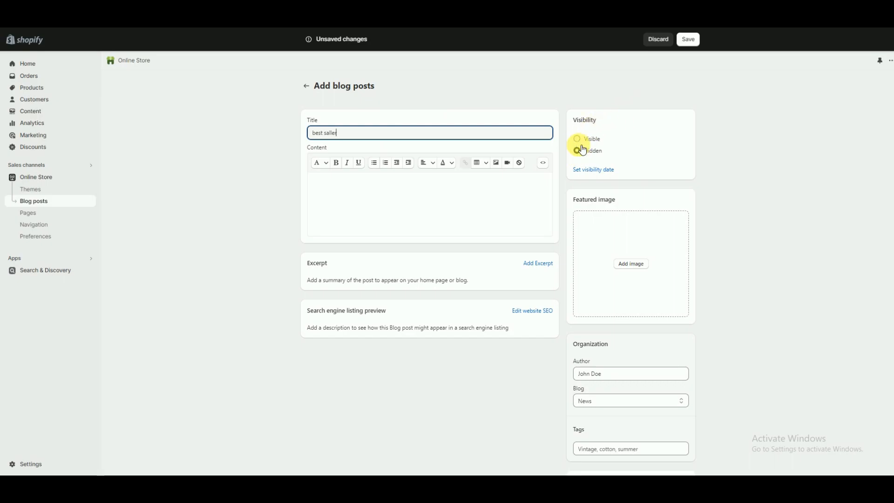
- Upload the man-in-black picture 04 as the blog post's featured image and save the post with its visibility set to Visible
left_click(633, 276)
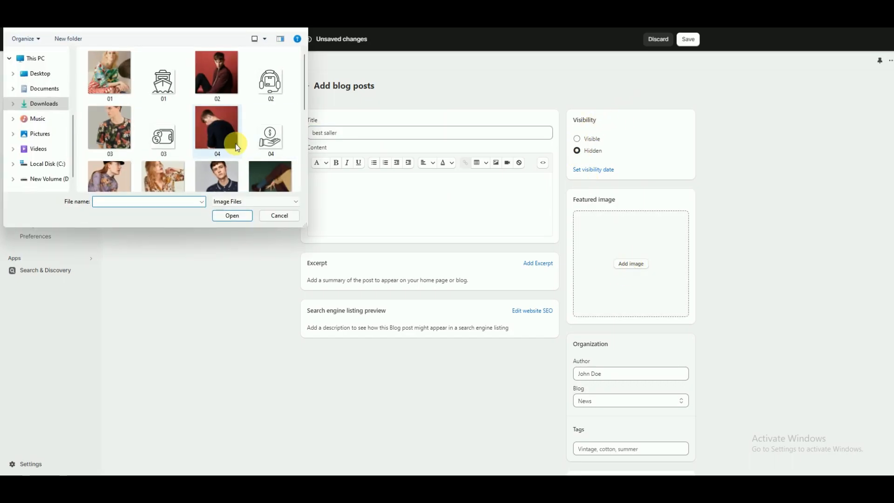
left_click(218, 136)
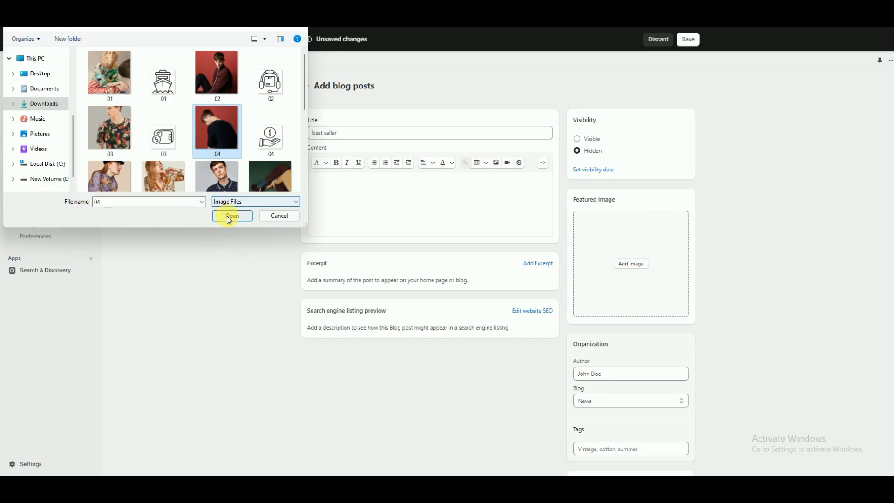
left_click(229, 216)
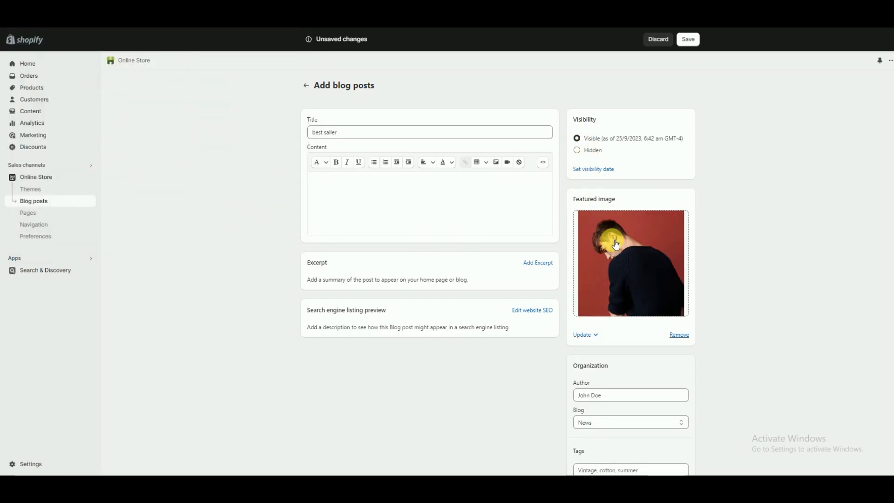
scroll(590, 209, "down", 3)
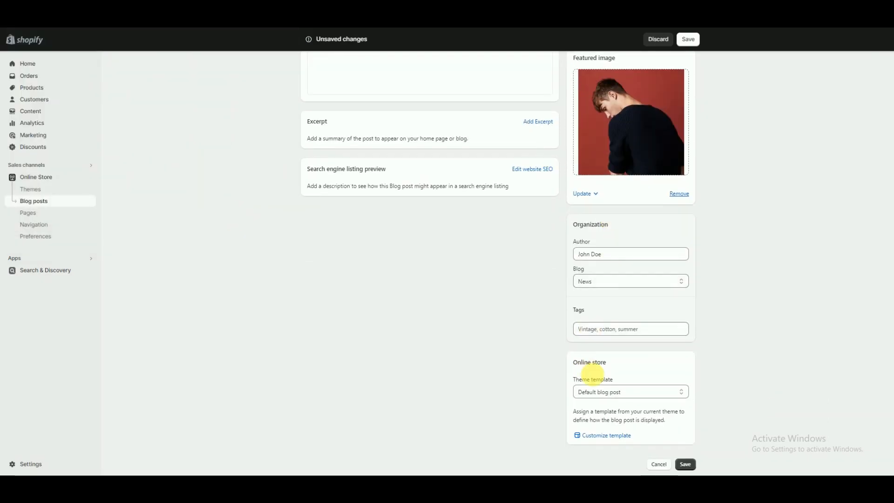
left_click(692, 466)
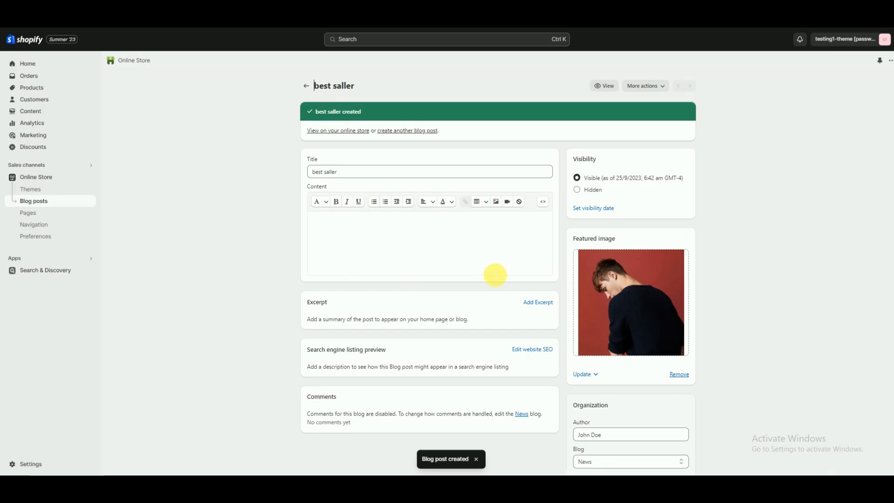
- Look over the saved blog post and compare it with the blog post list of the Mode demo store
scroll(608, 340, "down", 4)
scroll(607, 341, "up", 4)
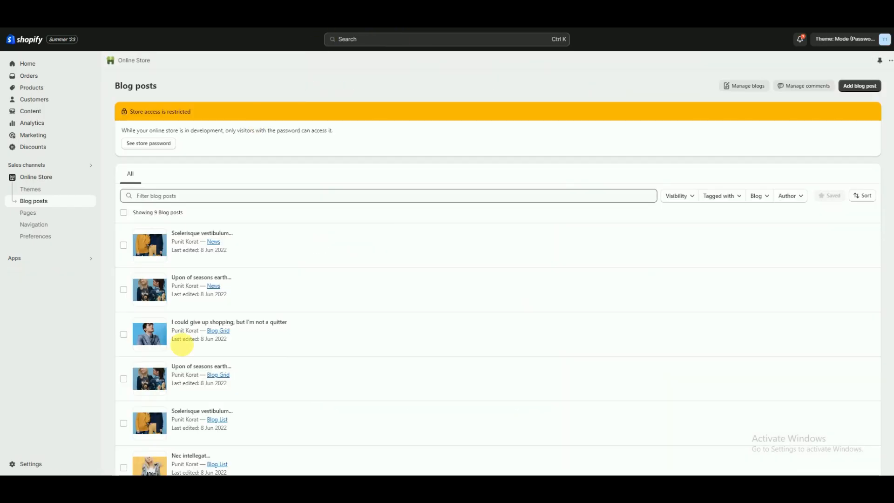
scroll(215, 375, "down", 10)
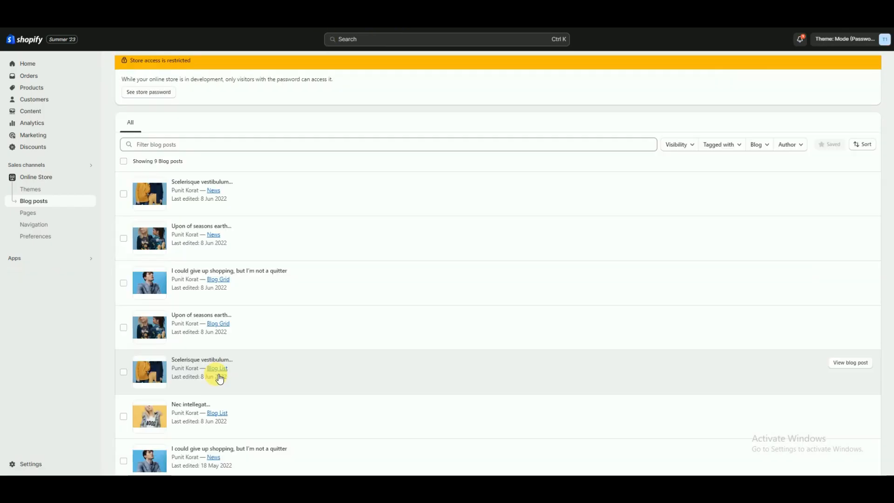
scroll(216, 385, "up", 10)
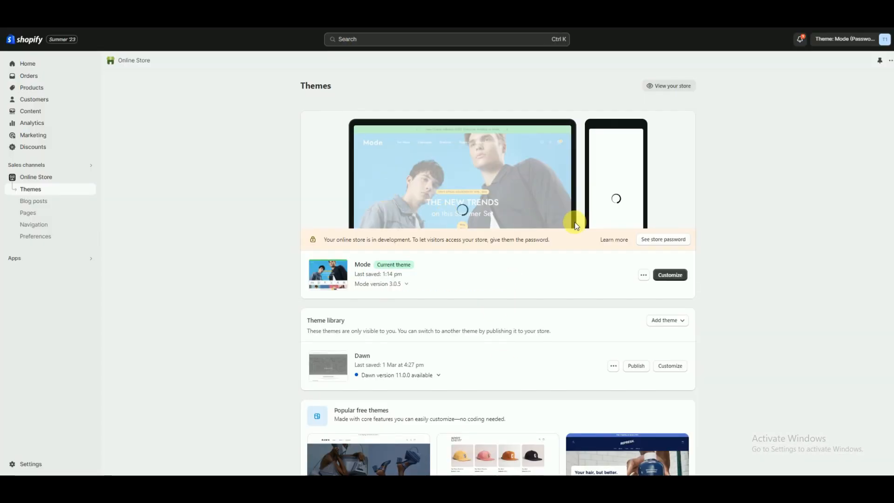
- Open the demo store's Mode theme for customizing and examine its Pre-Loader and Layout settings
left_click(670, 276)
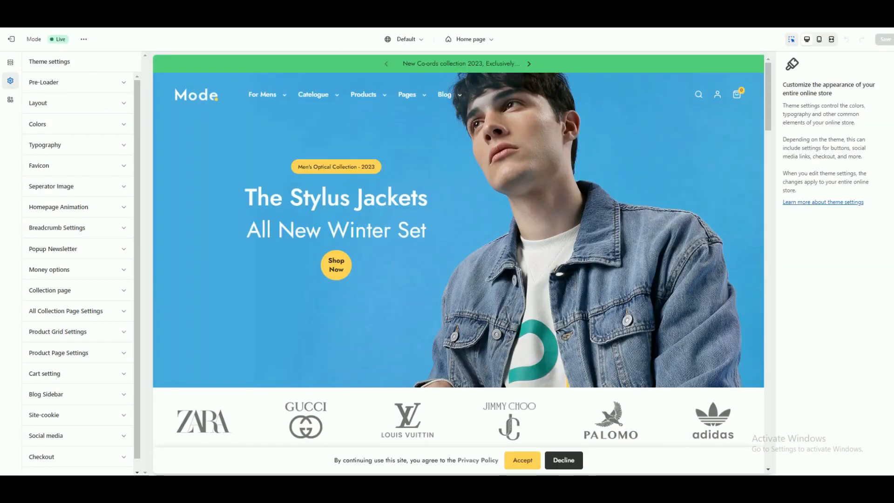
left_click(86, 88)
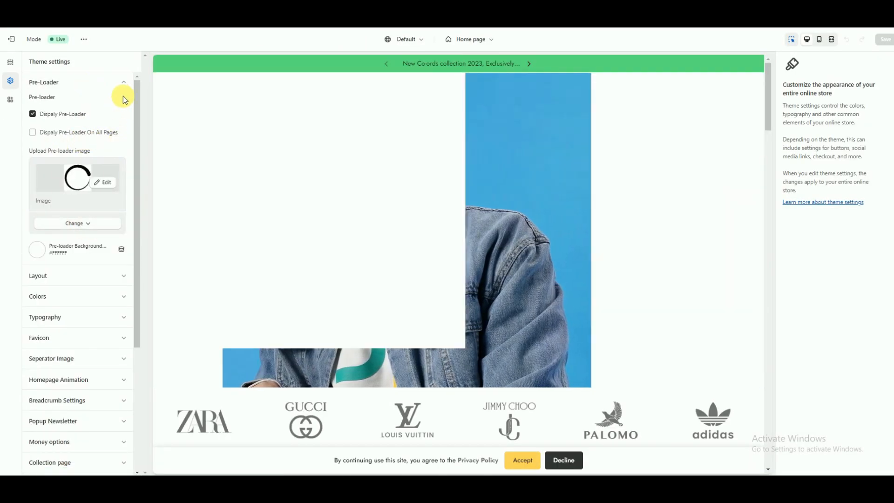
left_click(122, 82)
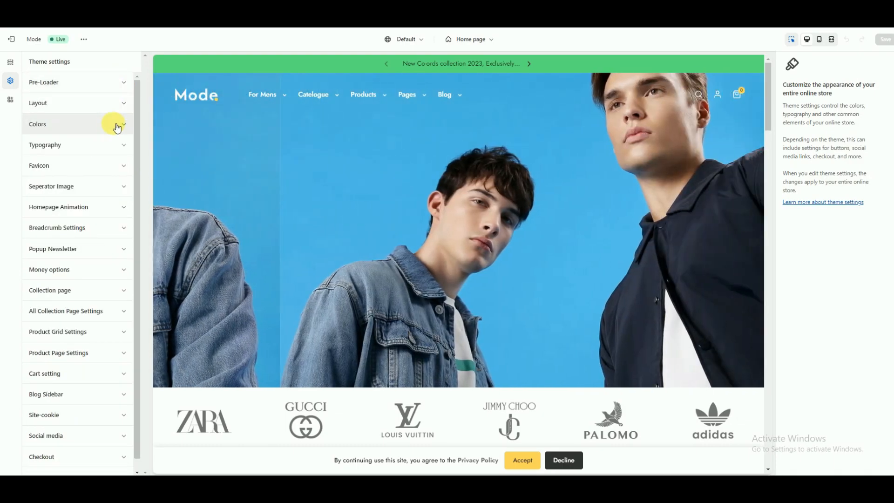
left_click(123, 104)
scroll(109, 154, "up", 1)
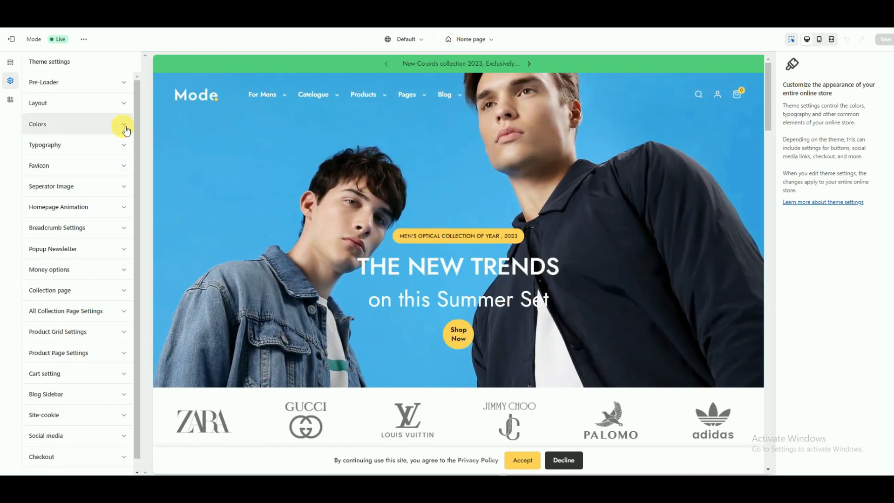
- Examine the theme's Colors settings for buttons, product buttons and footer, and its Typography settings for body and heading fonts
scroll(109, 173, "down", 8)
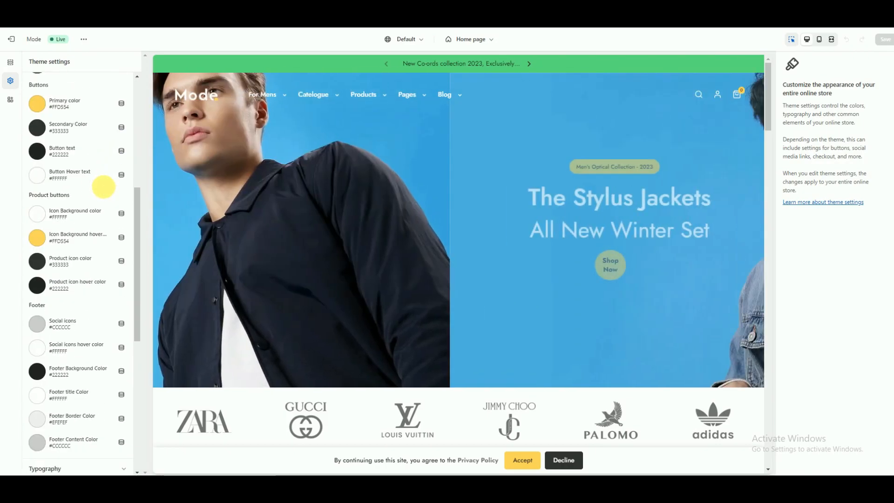
scroll(106, 186, "up", 5)
scroll(114, 163, "up", 5)
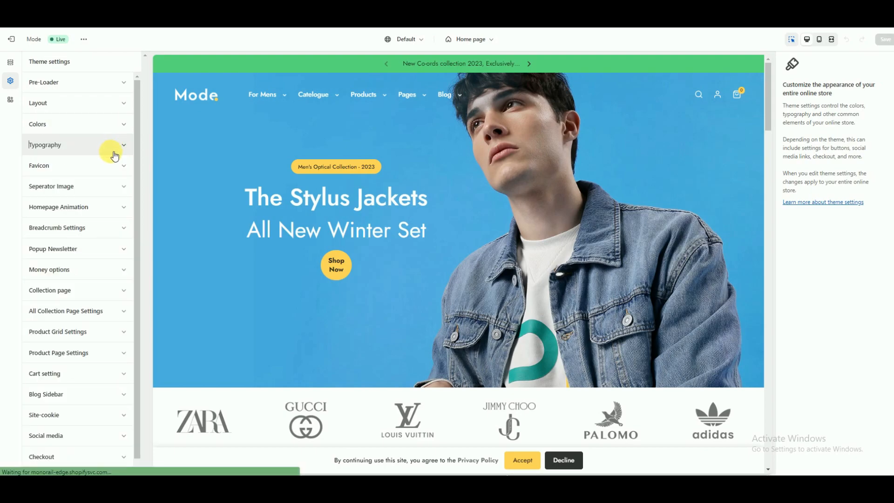
scroll(110, 180, "down", 1)
scroll(110, 180, "up", 1)
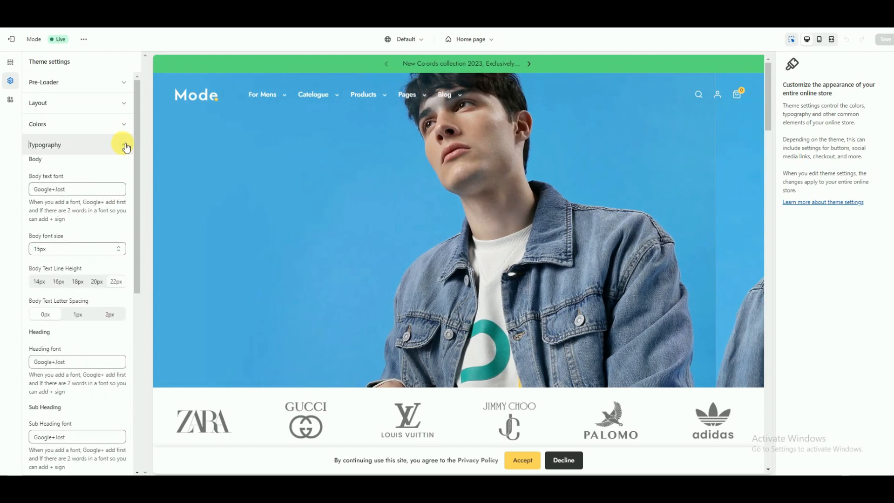
left_click(124, 146)
- Examine the theme's Favicon, Homepage Animation and Breadcrumb settings, collapsing each section after viewing it
left_click(117, 168)
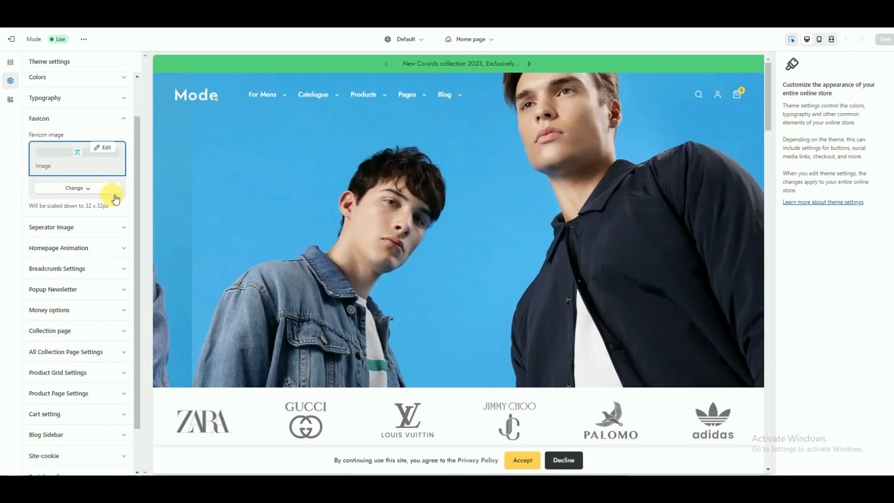
left_click(119, 167)
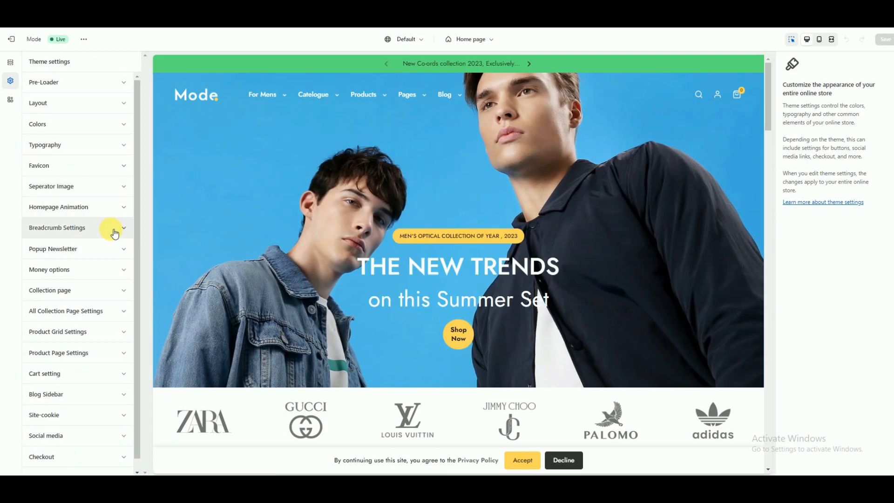
left_click(120, 207)
scroll(113, 220, "down", 1)
scroll(114, 224, "up", 1)
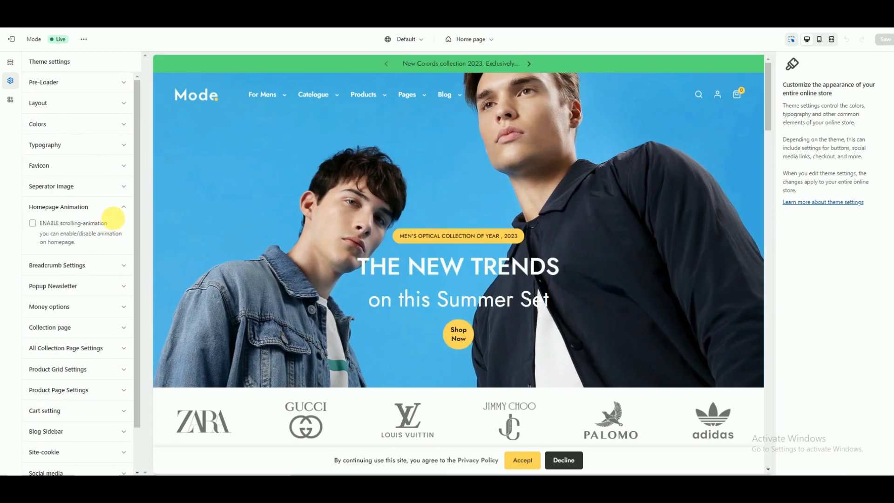
left_click(128, 209)
left_click(120, 229)
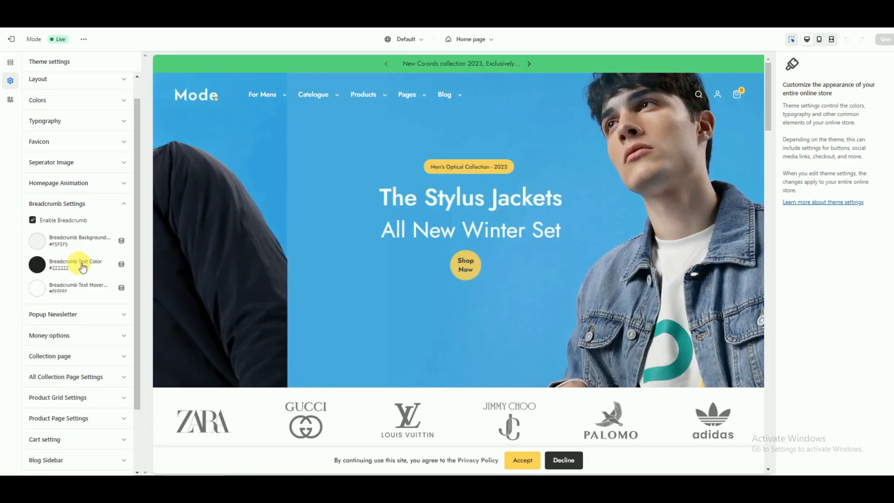
left_click(121, 228)
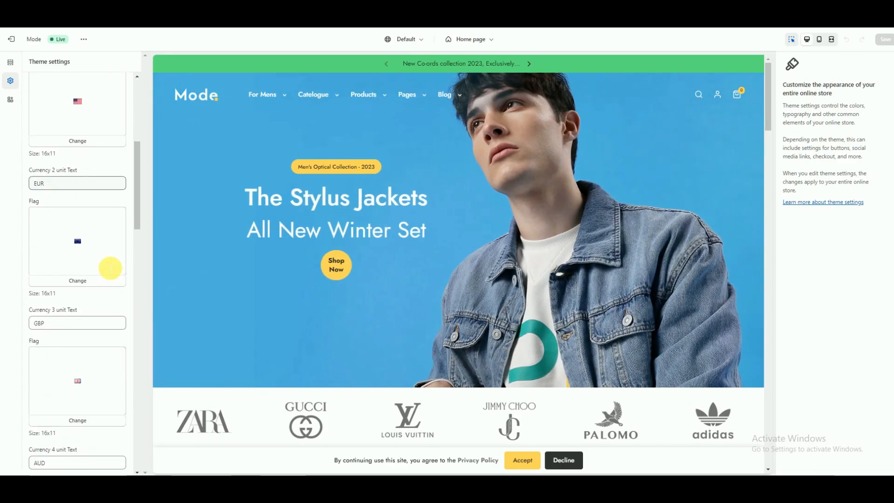
- Examine the theme's Money options and Collection page settings, collapsing each section after viewing it
scroll(110, 269, "up", 1)
left_click(123, 260)
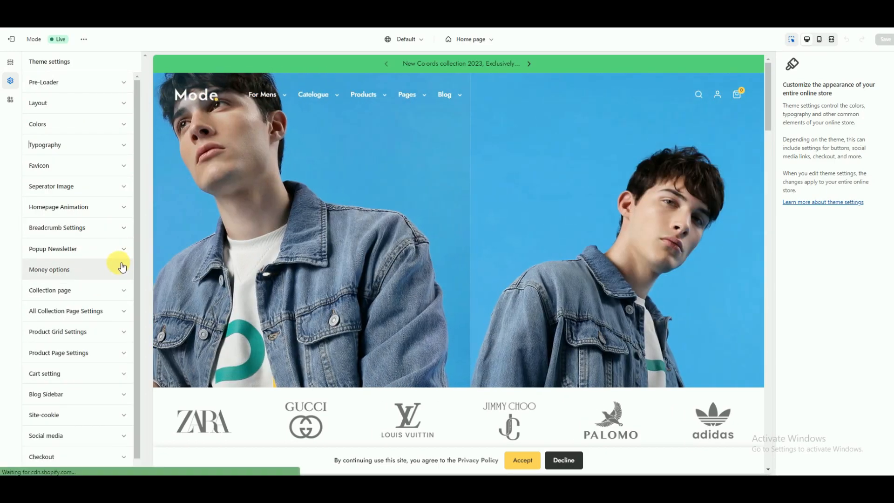
left_click(117, 278)
scroll(110, 279, "down", 5)
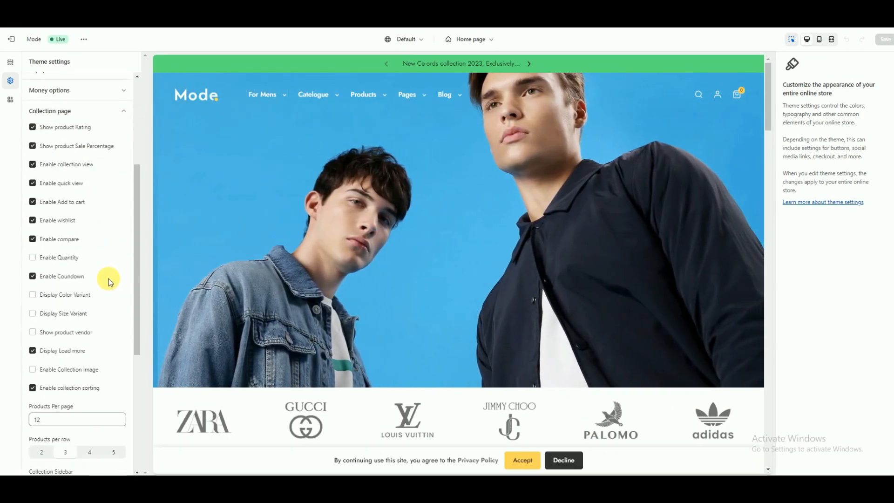
scroll(111, 279, "up", 5)
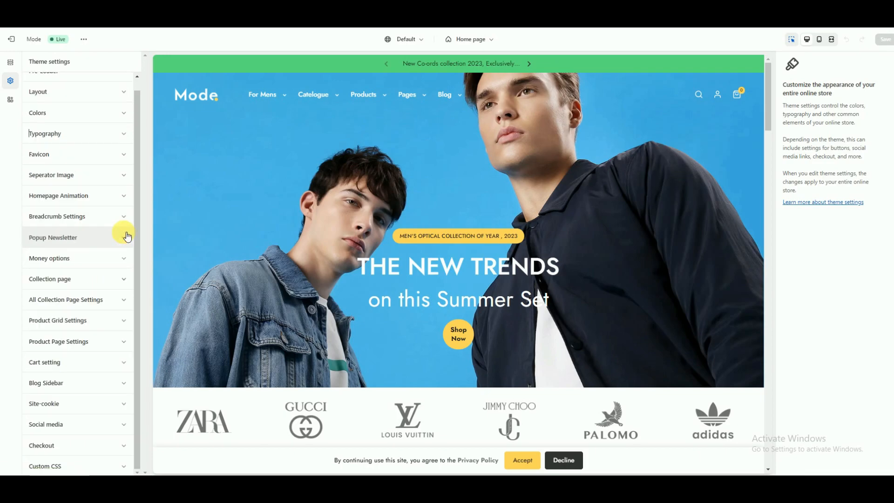
- Switch to the home page sections and examine the announcement bar's title text and the Header section's settings
left_click(10, 62)
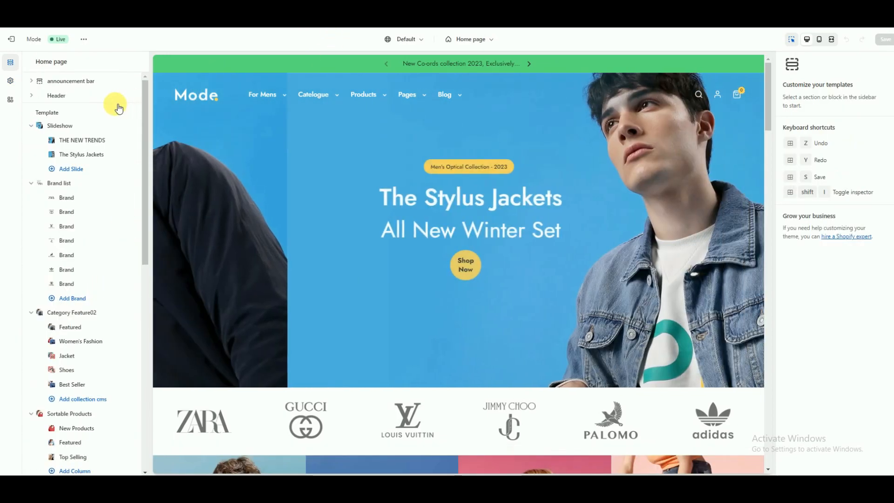
left_click(77, 81)
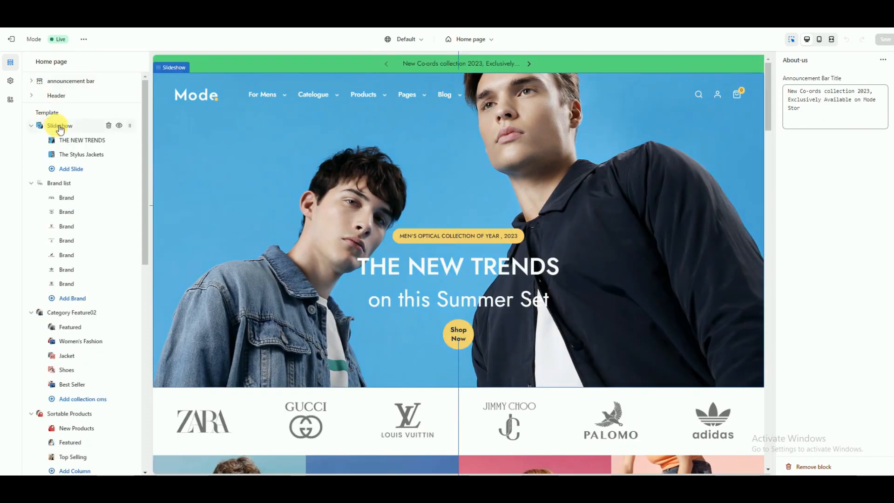
left_click(54, 95)
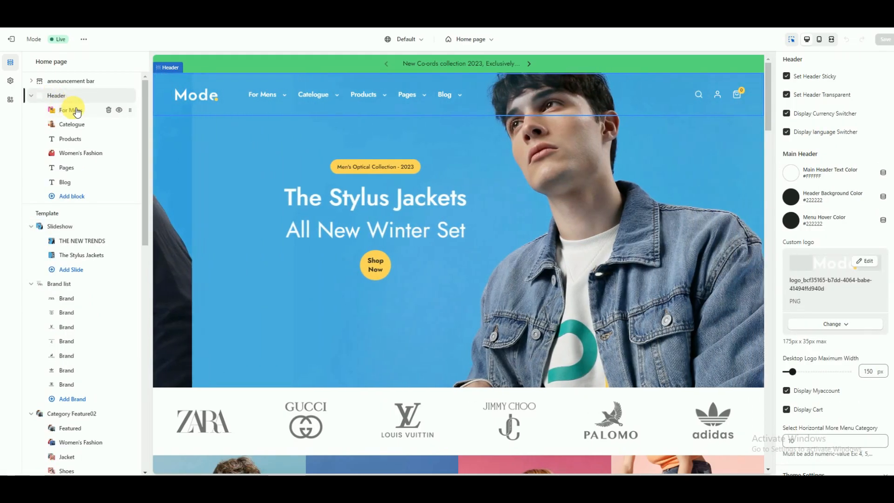
scroll(825, 163, "down", 1)
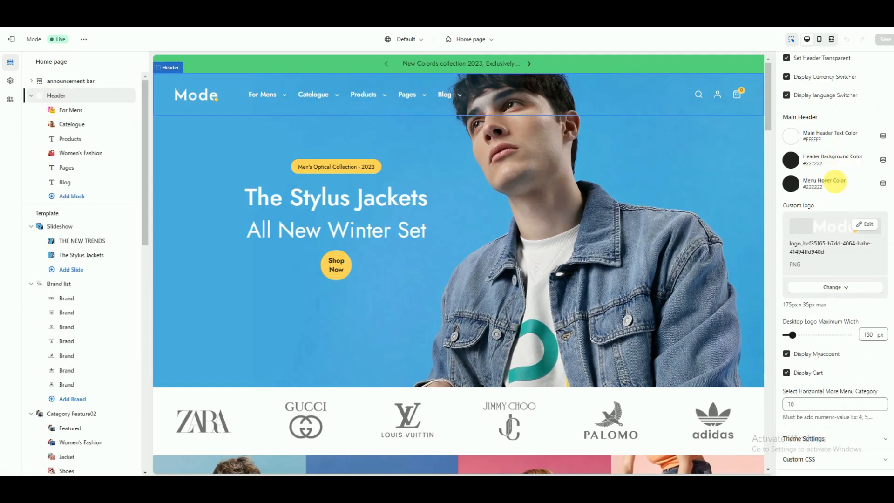
scroll(841, 204, "up", 1)
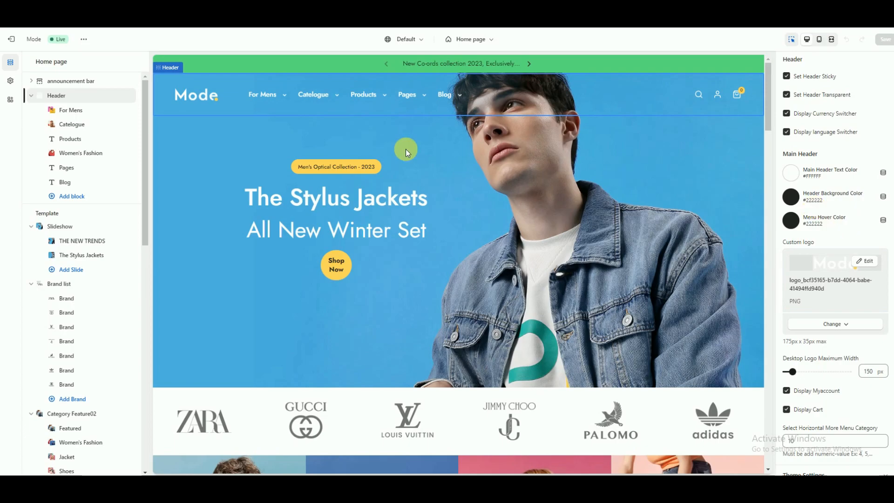
- Examine the header's For Mens menu block, including its column sub-menus and menu images, and check that menu in the store preview
left_click(79, 113)
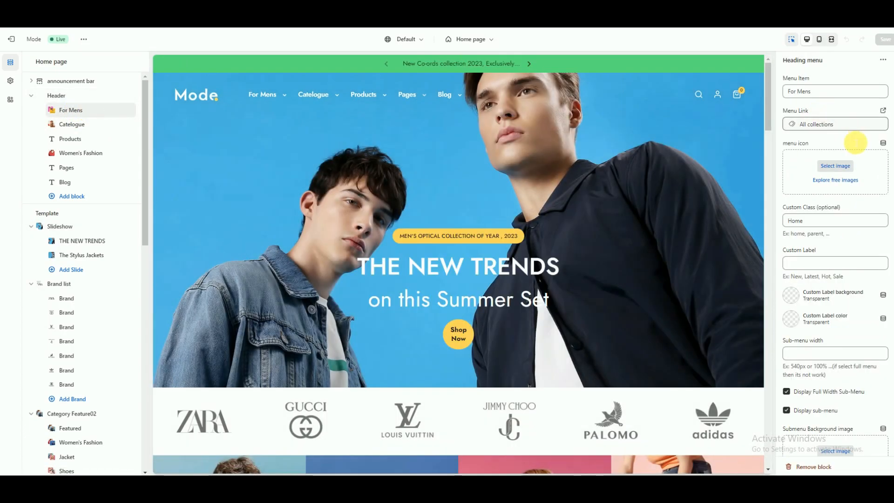
scroll(856, 140, "down", 15)
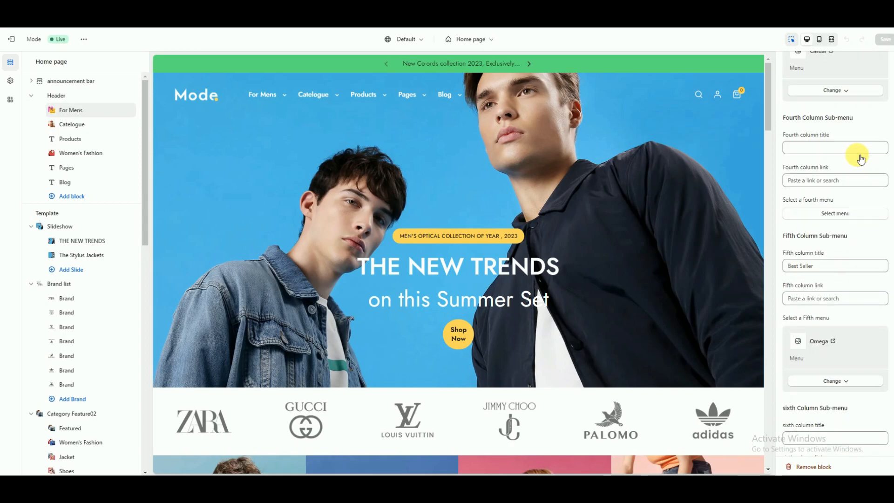
scroll(806, 146, "up", 3)
scroll(834, 187, "down", 4)
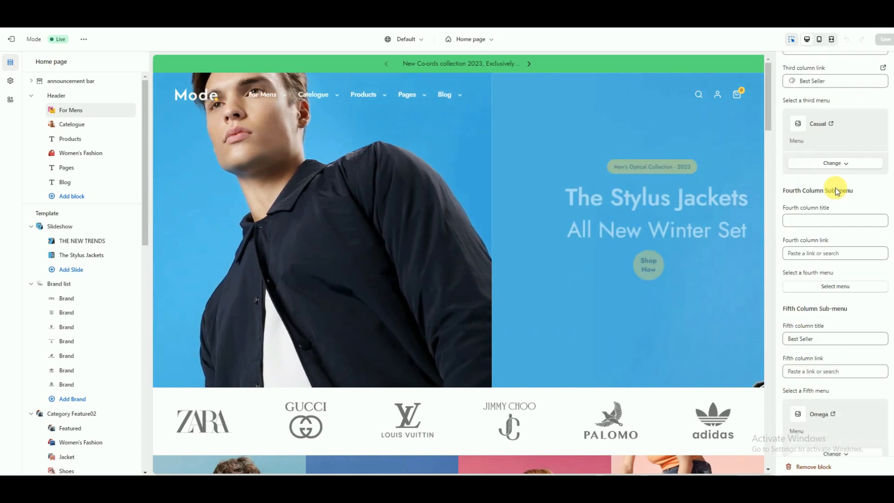
scroll(858, 299, "down", 3)
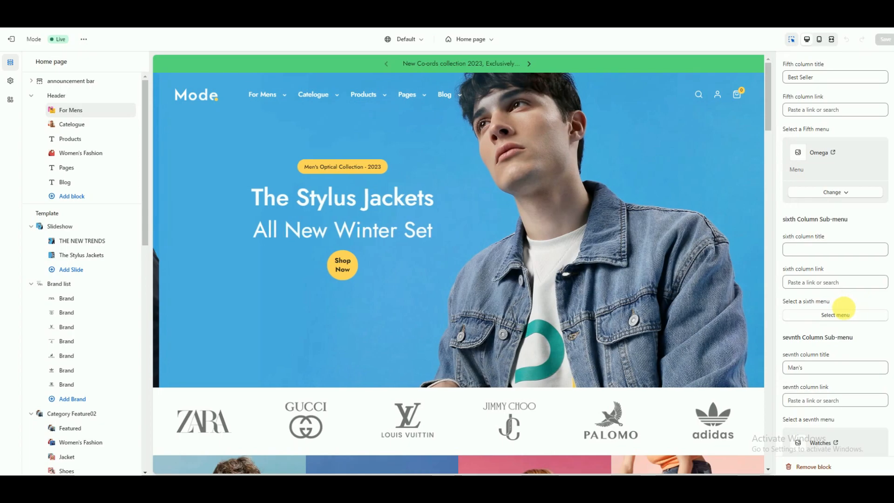
scroll(845, 311, "down", 5)
scroll(848, 311, "down", 10)
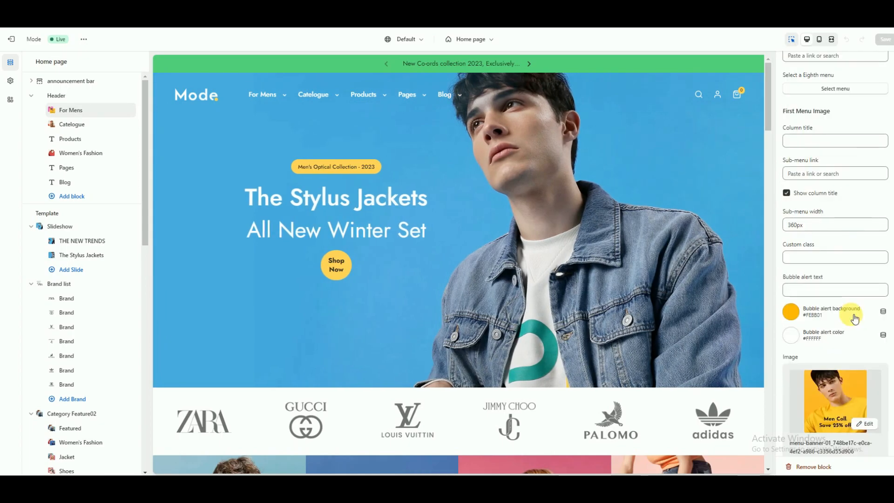
scroll(854, 294, "down", 6)
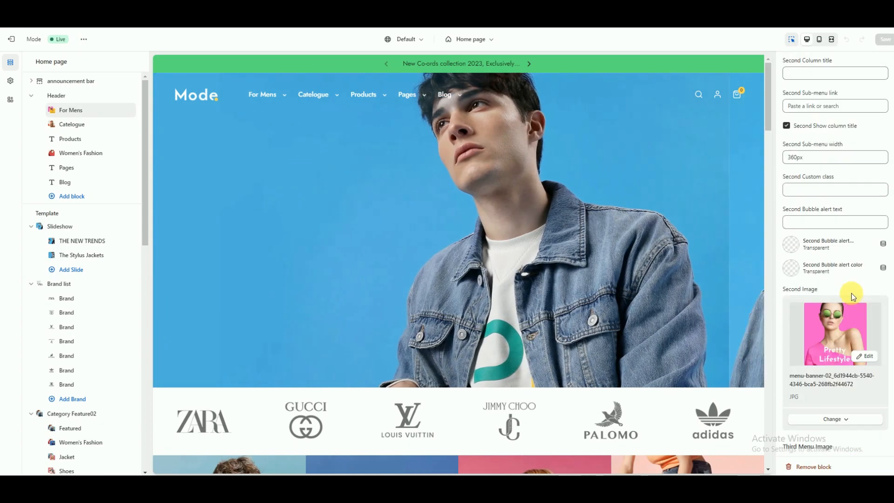
scroll(855, 295, "up", 4)
scroll(855, 294, "up", 15)
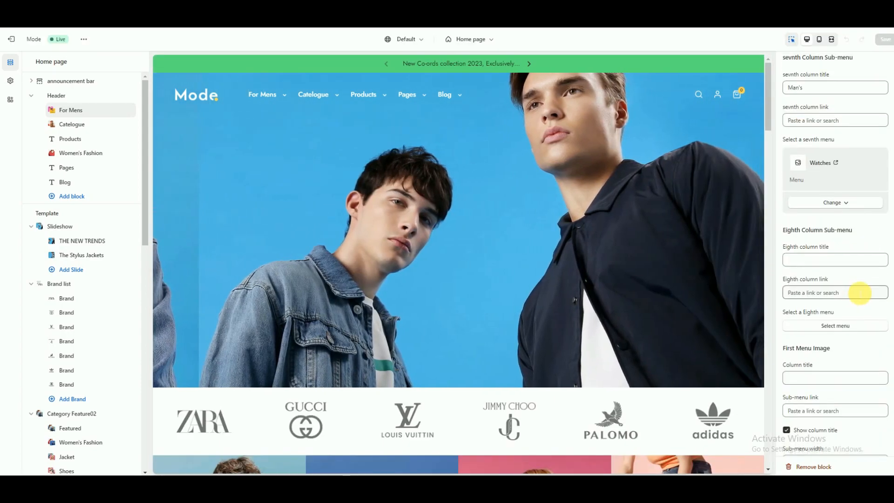
scroll(861, 288, "up", 10)
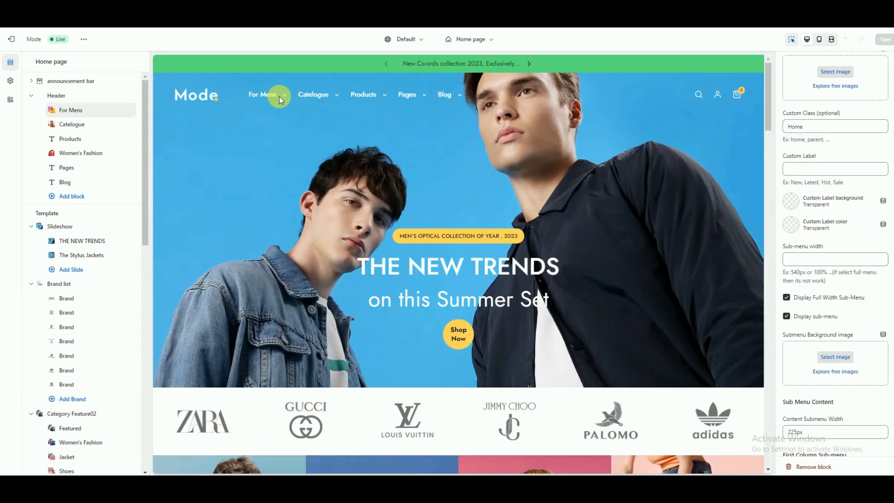
left_click(278, 97)
- Check the Catelogue menu in the store preview and examine its header block's sub-menu columns and menu image settings
left_click(320, 95)
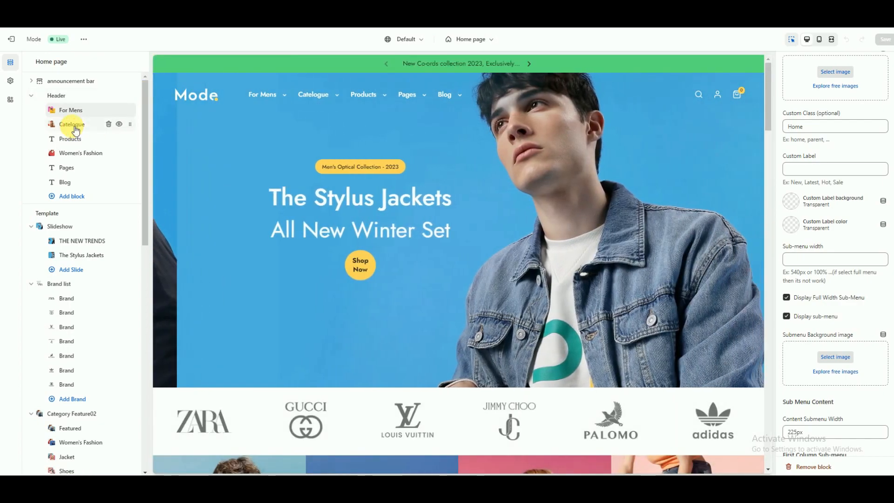
left_click(74, 126)
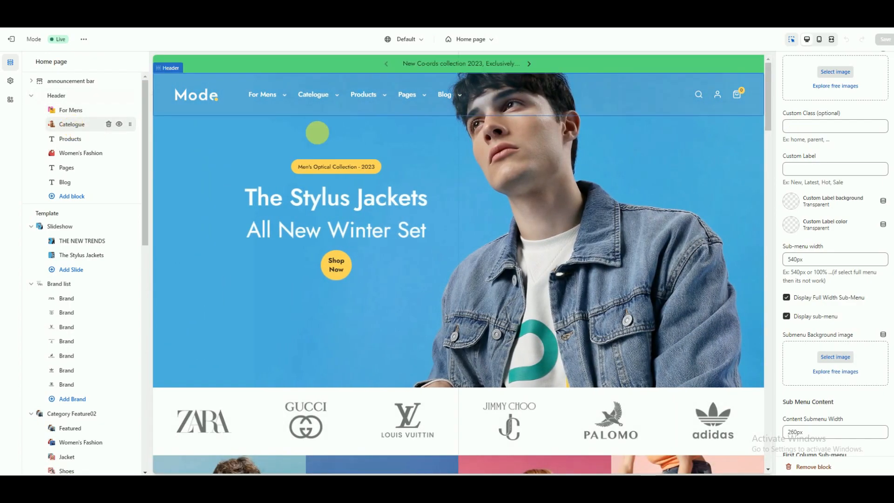
scroll(887, 132, "down", 15)
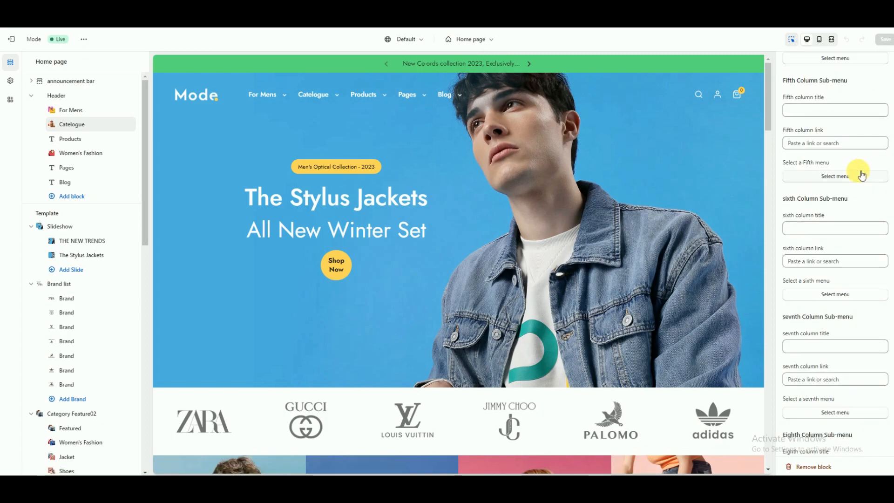
scroll(858, 173, "down", 8)
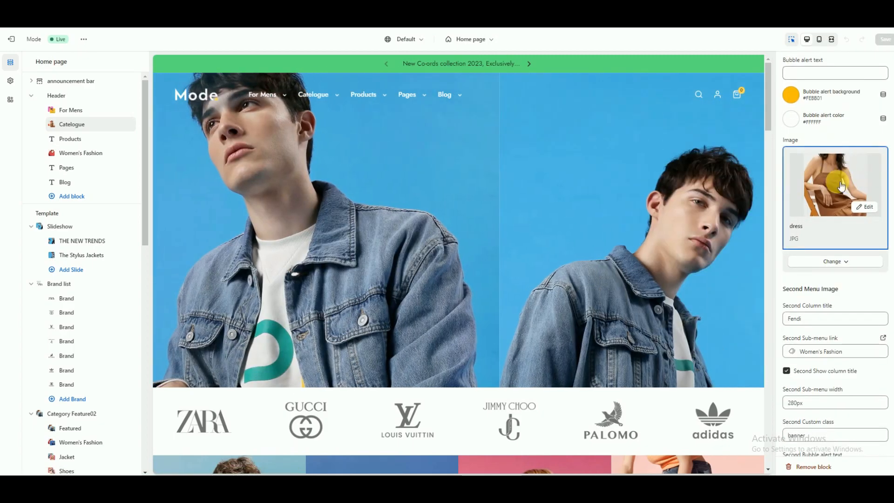
scroll(835, 182, "down", 15)
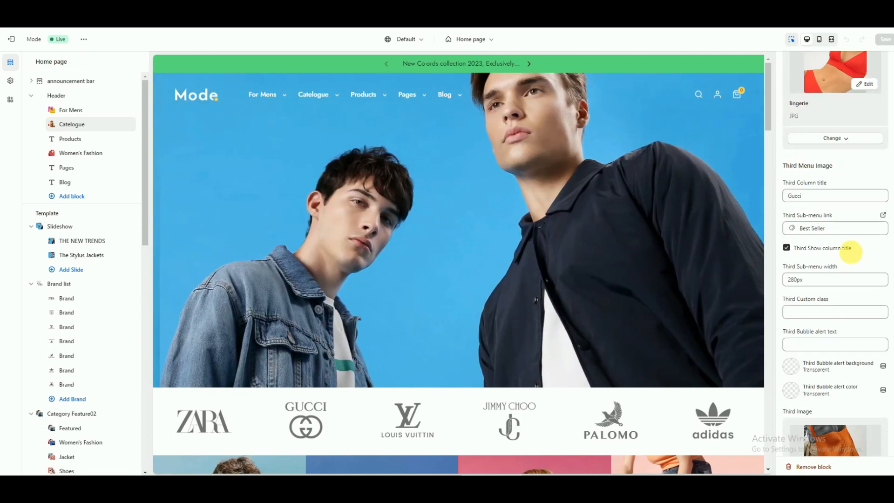
scroll(850, 254, "down", 5)
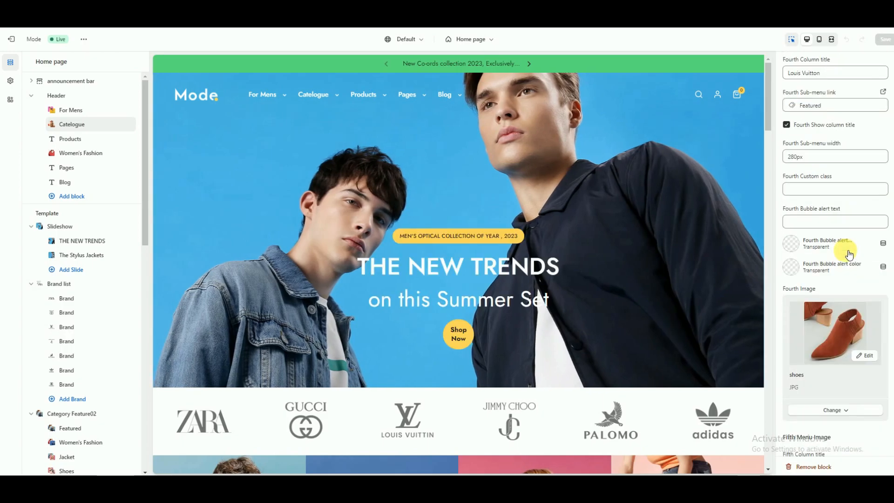
scroll(848, 254, "down", 10)
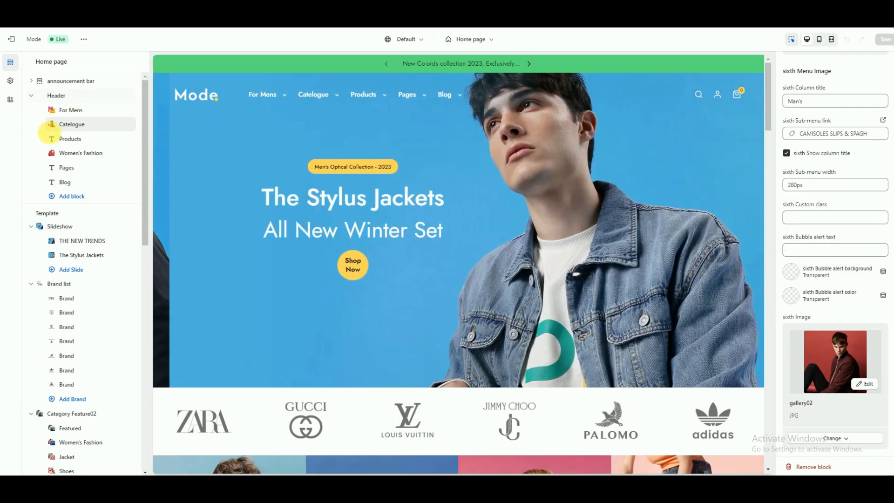
- Examine the header's Products menu block and the Women's Fashion block's product and collection settings
left_click(62, 141)
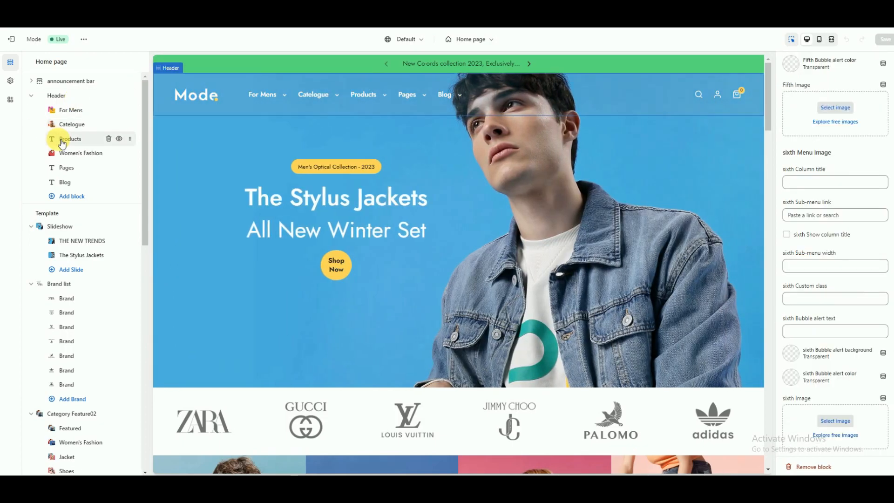
mouse_move(355, 92)
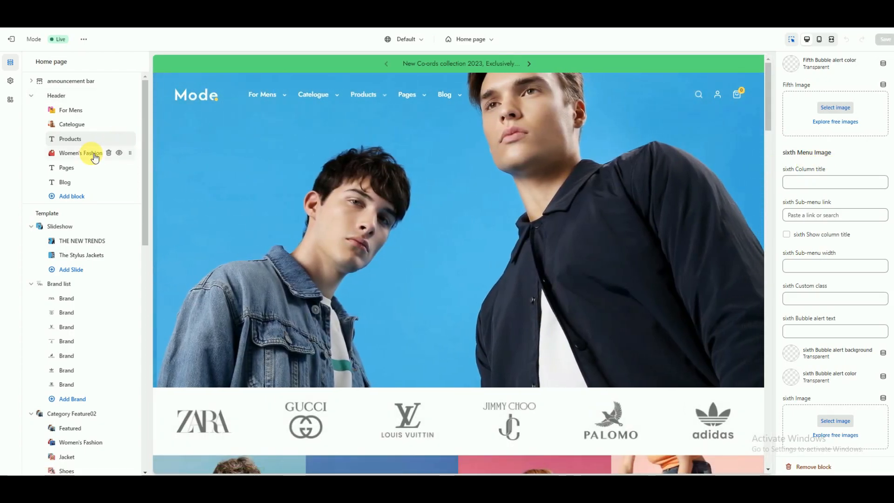
left_click(94, 155)
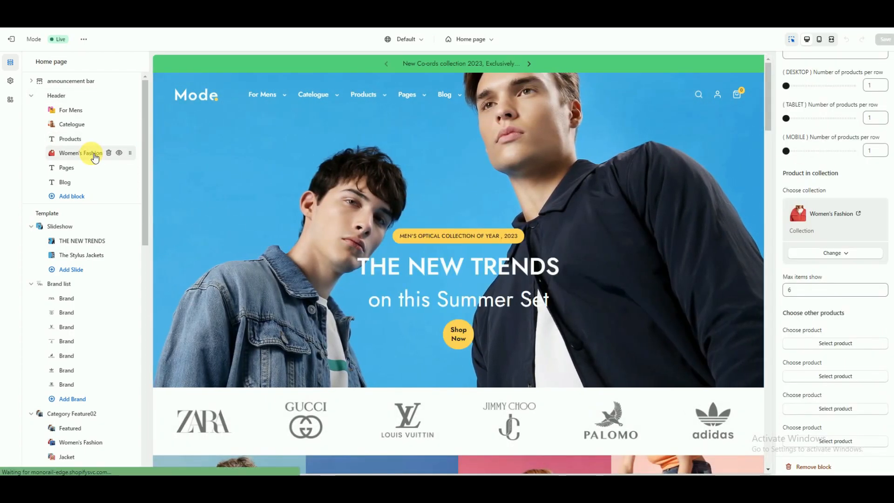
scroll(834, 207, "up", 3)
scroll(835, 206, "down", 3)
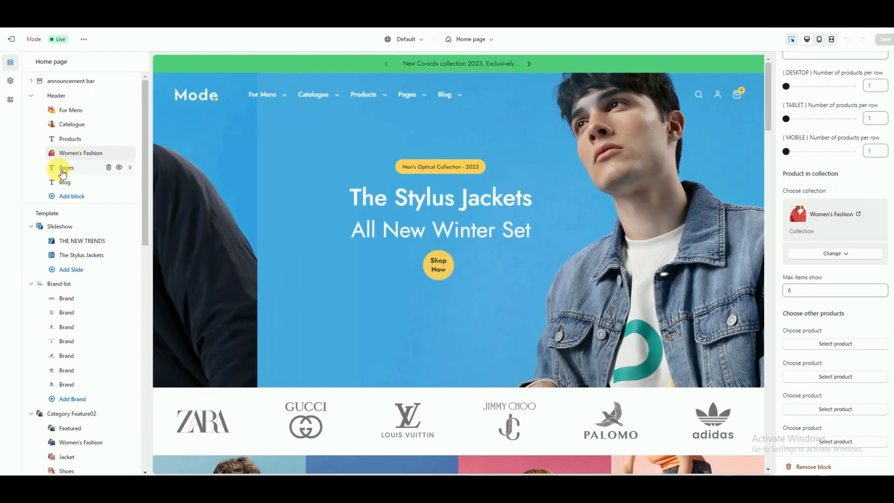
- Examine the header's Pages and Blog menu blocks and compare their first-column menus with the dropdowns in the store preview
left_click(64, 172)
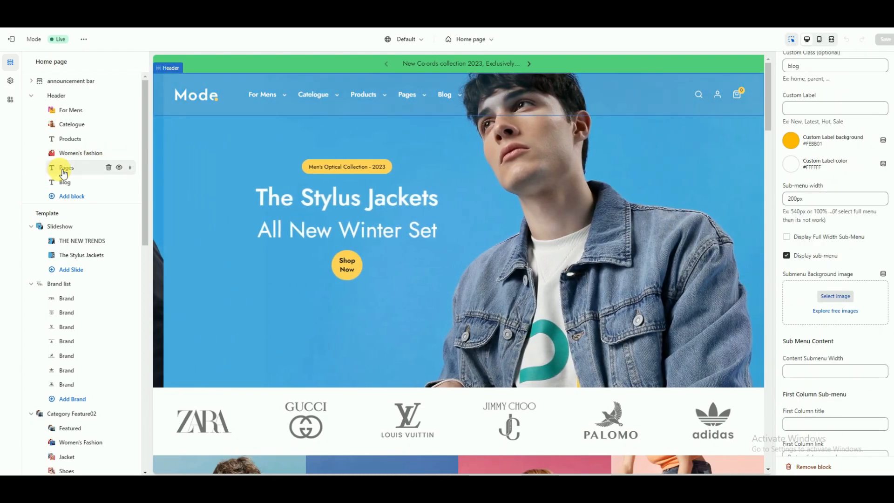
mouse_move(406, 95)
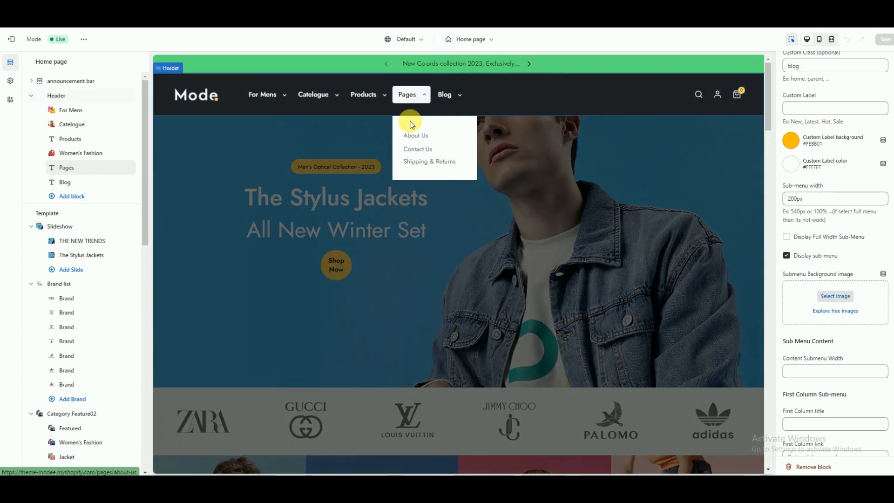
scroll(841, 144, "down", 7)
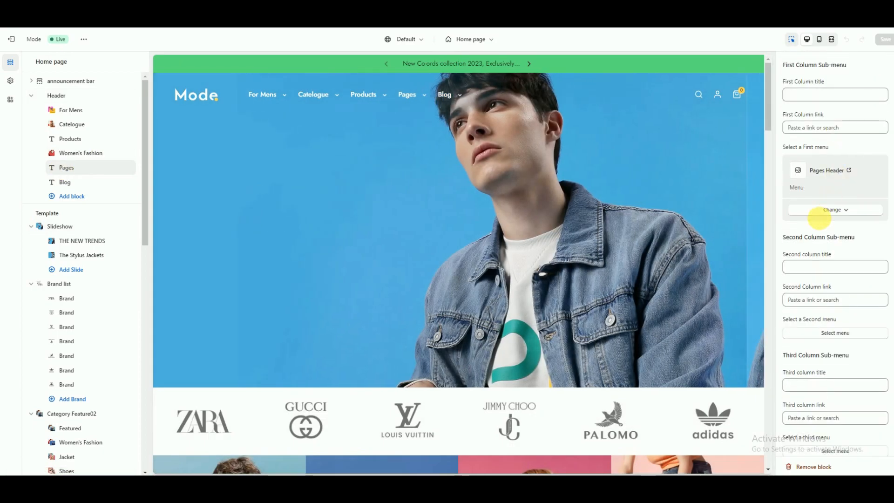
left_click(63, 184)
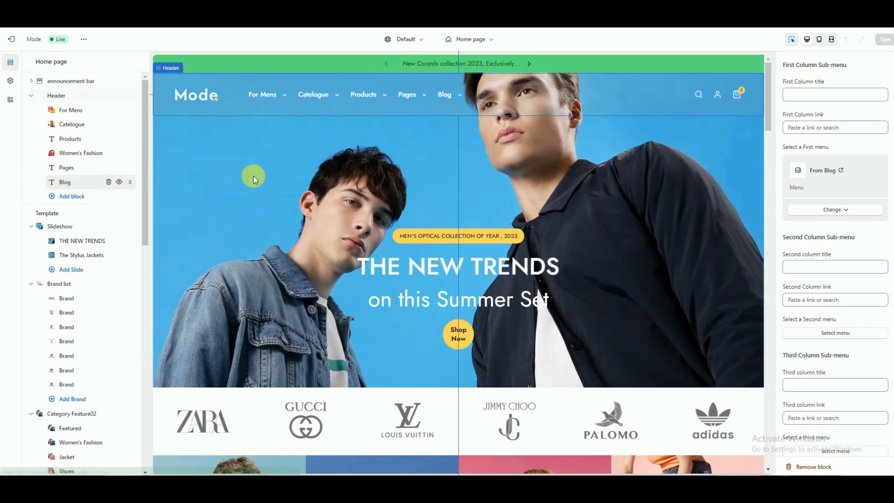
mouse_move(466, 94)
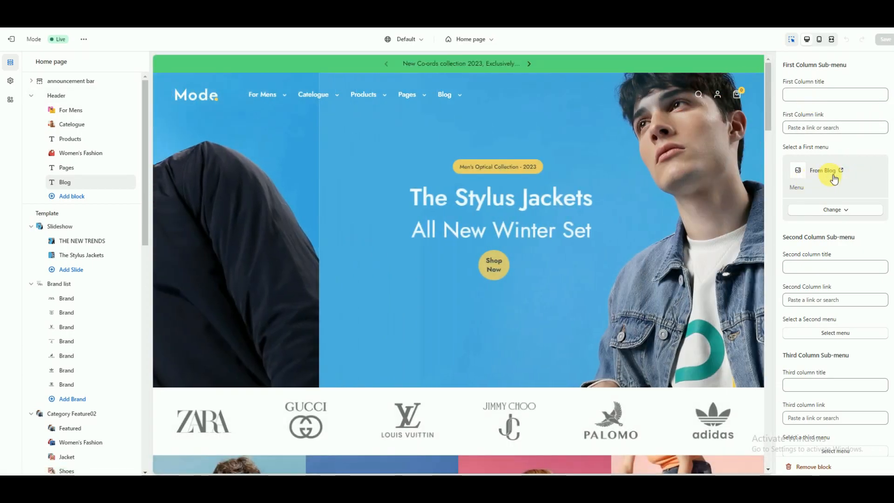
- Examine the Slideshow section's transition, autoplay and color settings and the image, video and text settings of its THE NEW TRENDS slide
left_click(58, 226)
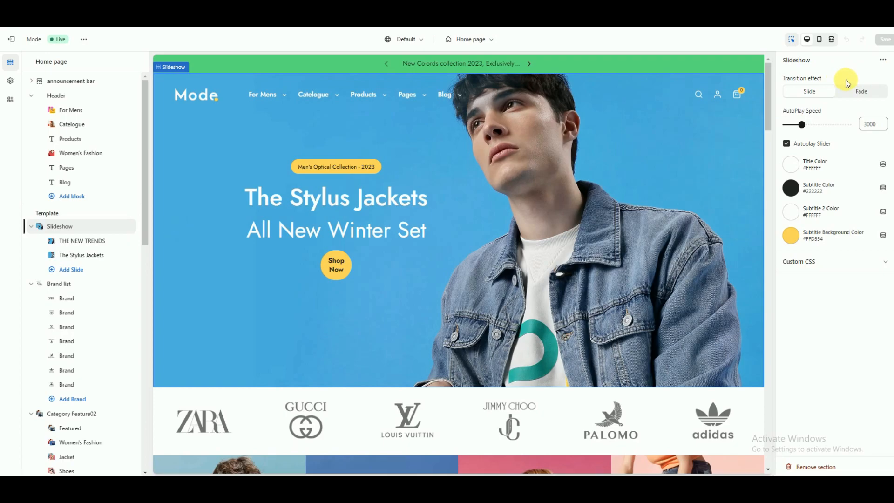
left_click(96, 242)
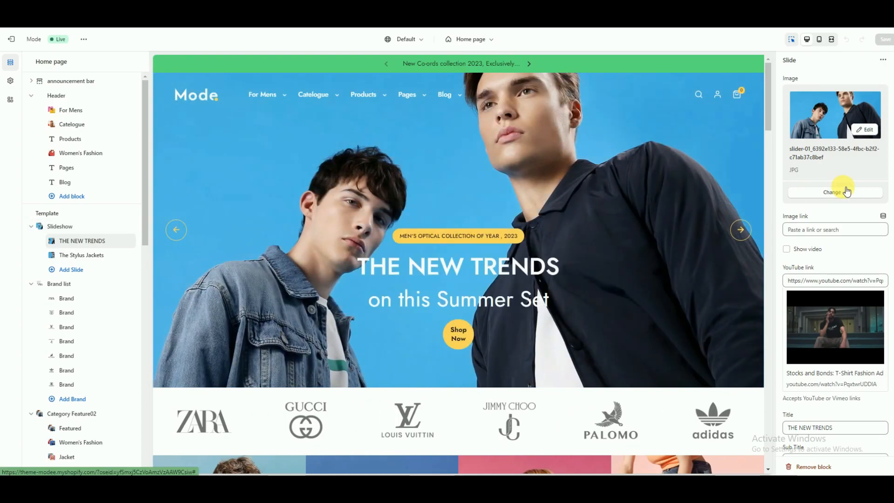
scroll(827, 194, "down", 4)
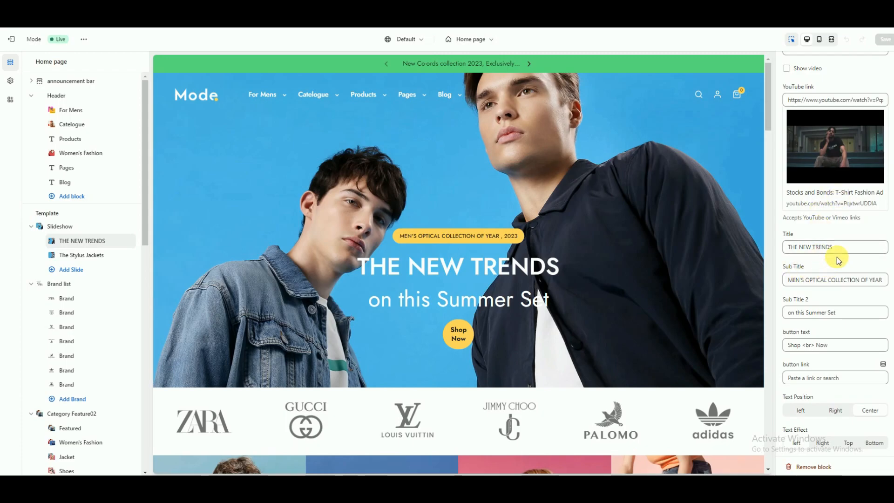
- Examine the Brand list section's desktop and mobile brand count settings and the first Brand block's image and link
scroll(859, 243, "up", 4)
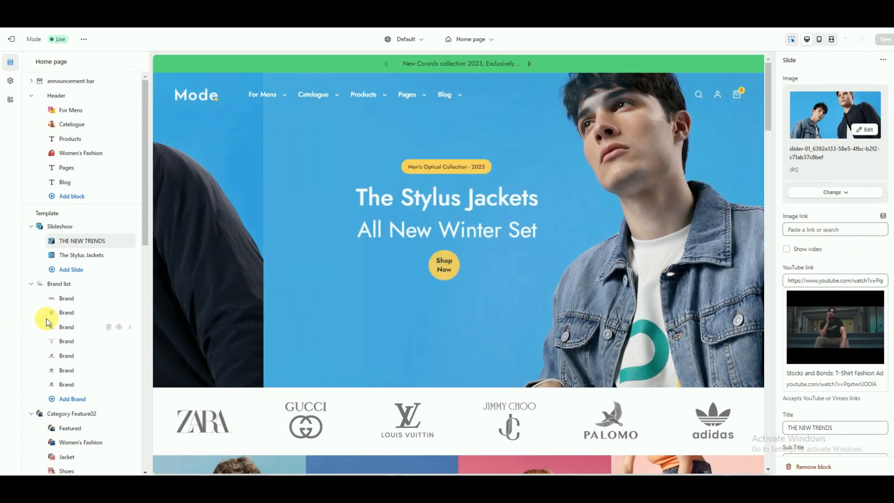
left_click(76, 288)
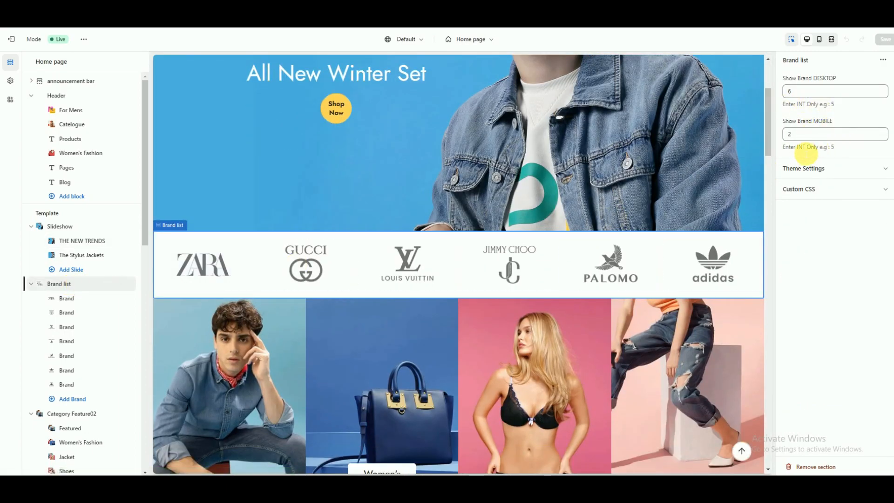
left_click(55, 299)
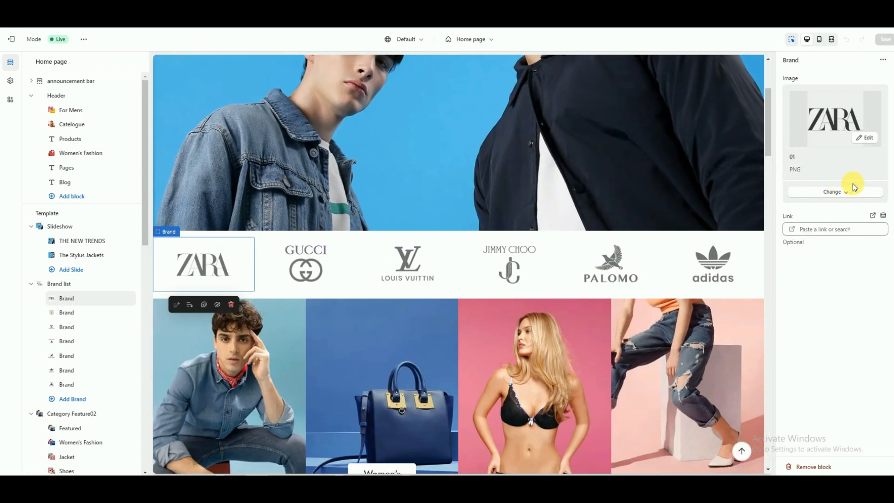
- Examine the Category Feature02 and Sortable Products sections along with the settings of their Featured and New Products blocks
left_click(59, 413)
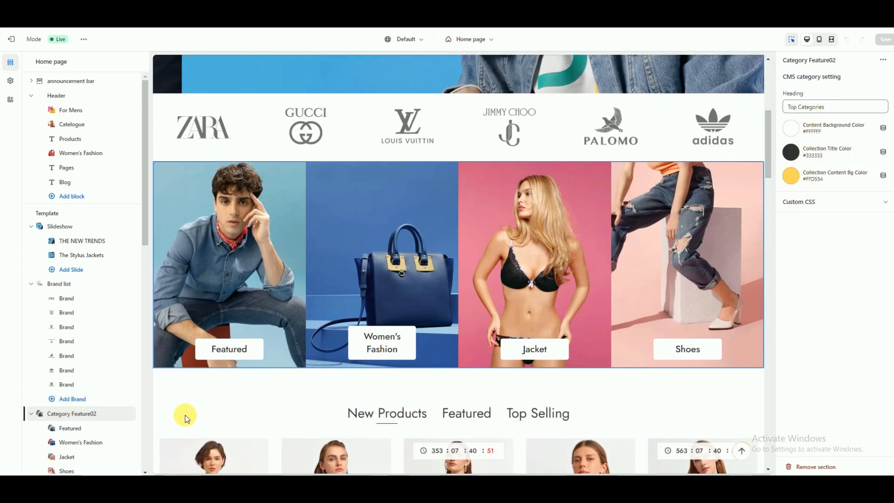
left_click(86, 432)
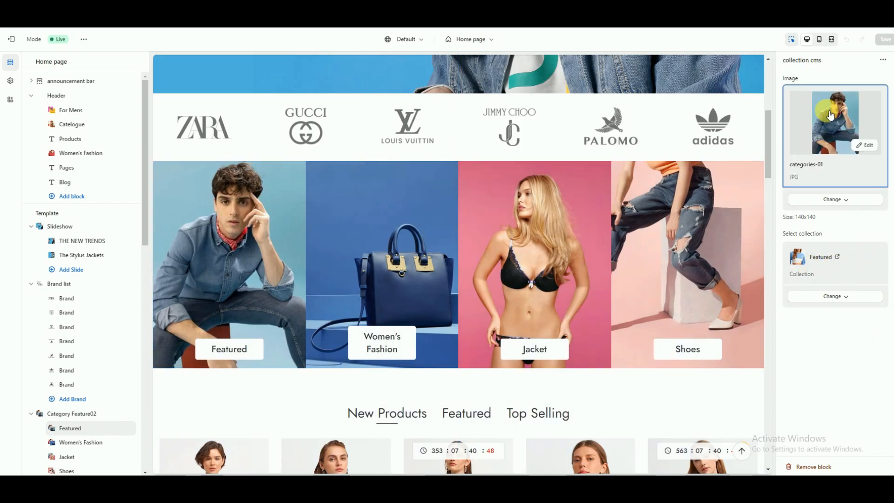
scroll(196, 334, "down", 1)
scroll(75, 372, "down", 1)
scroll(79, 378, "down", 1)
left_click(81, 331)
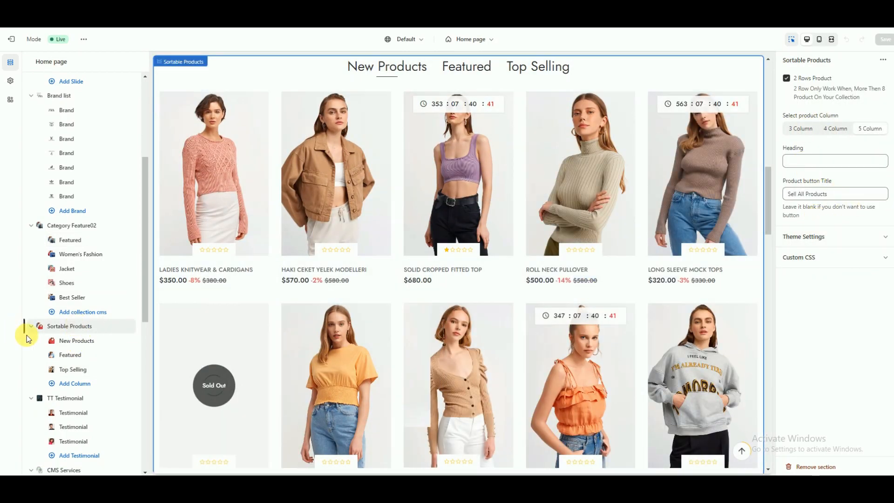
left_click(67, 344)
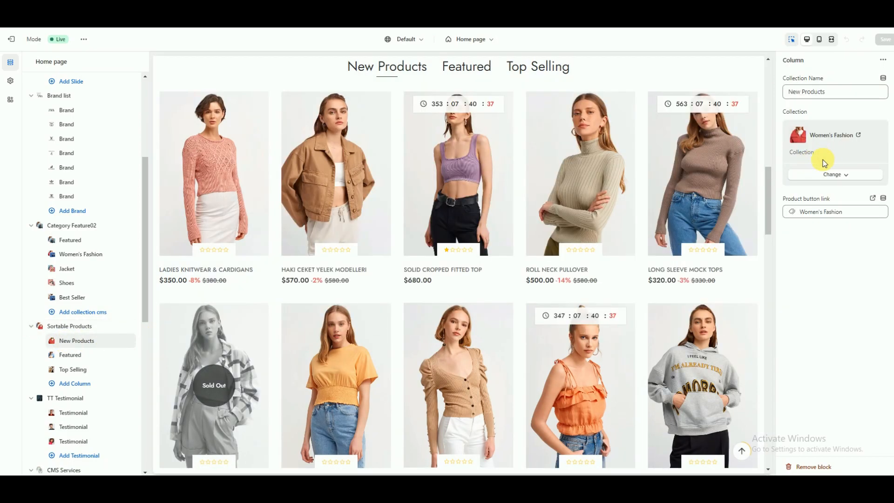
- Examine the TT Testimonial section's parallax image and color settings and the first Testimonial block's description, image, name and post fields
left_click(57, 400)
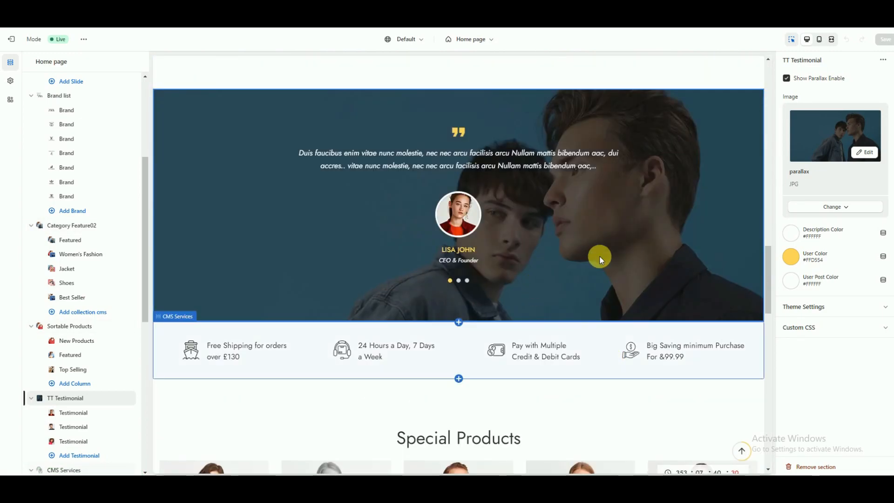
left_click(61, 413)
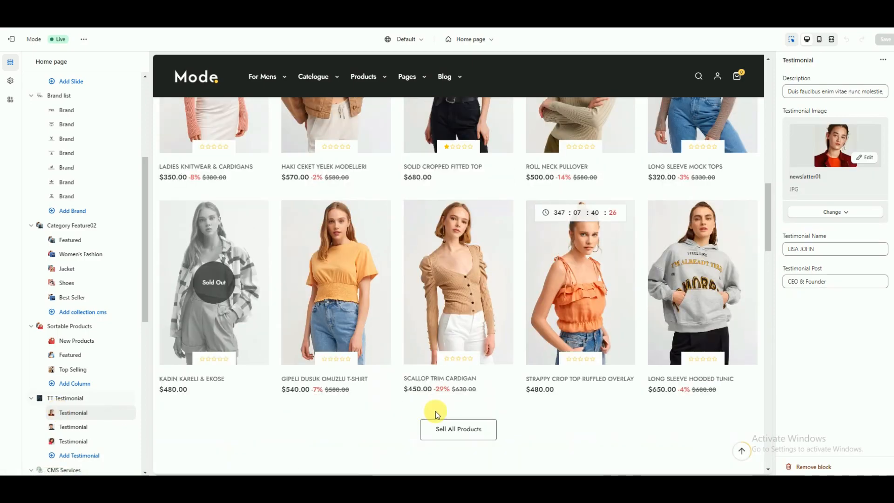
scroll(466, 423, "up", 3)
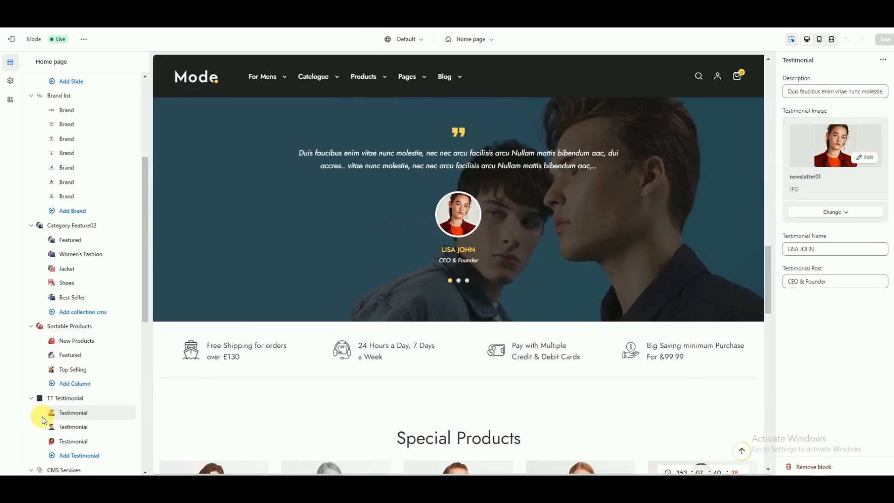
- Examine the CMS Services section's color settings and the Free Shipping for orders block's icon, title and description
left_click(76, 471)
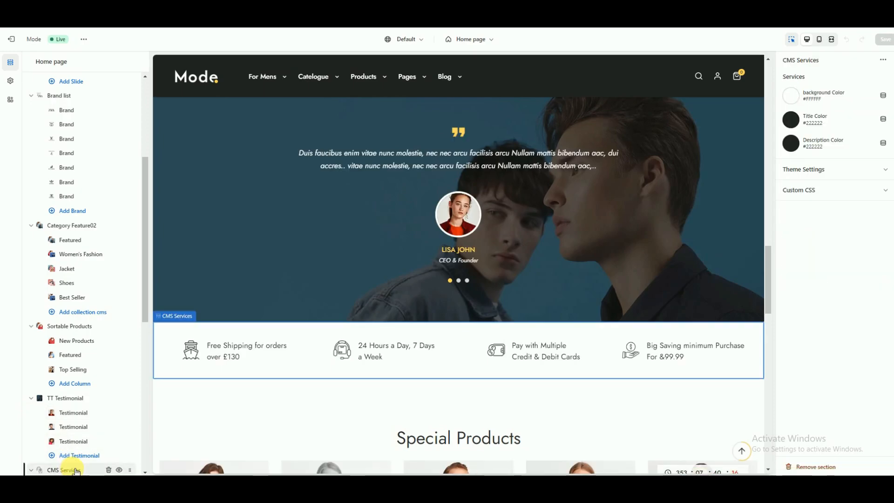
scroll(78, 464, "down", 2)
scroll(65, 410, "down", 2)
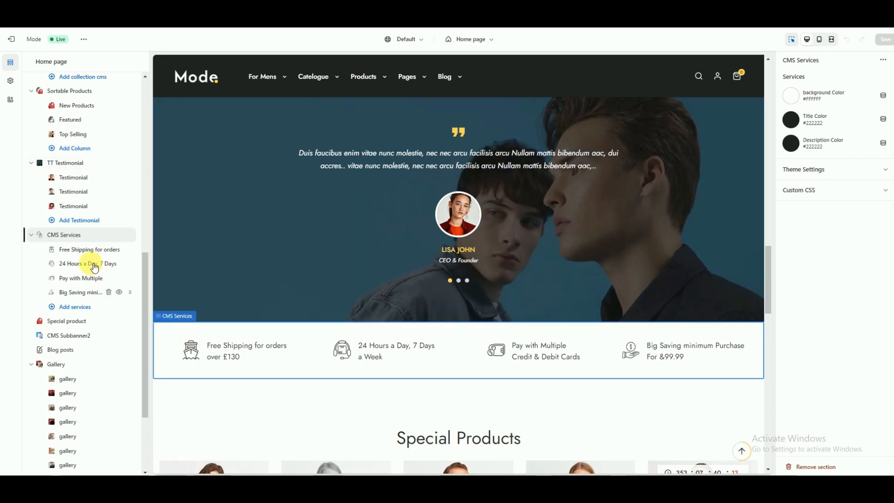
left_click(77, 252)
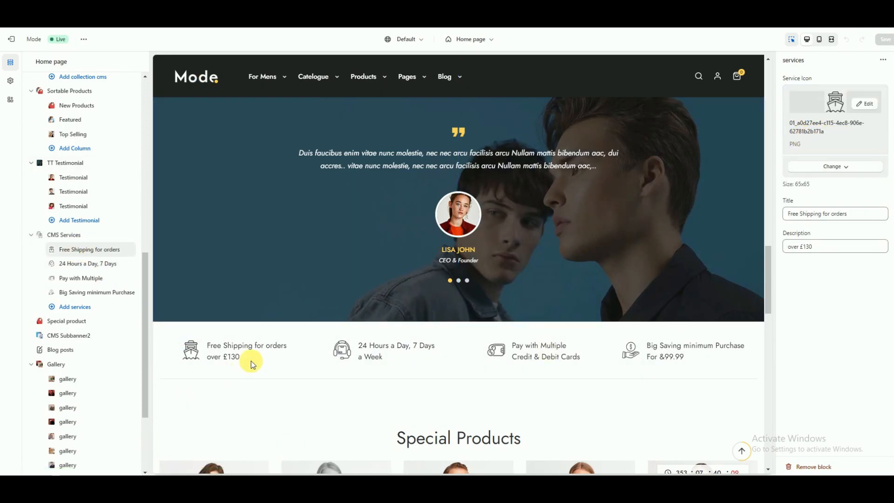
- Examine the CMS Subbanner2 section's image, link, text position, title, description and button settings for its three banners
left_click(56, 334)
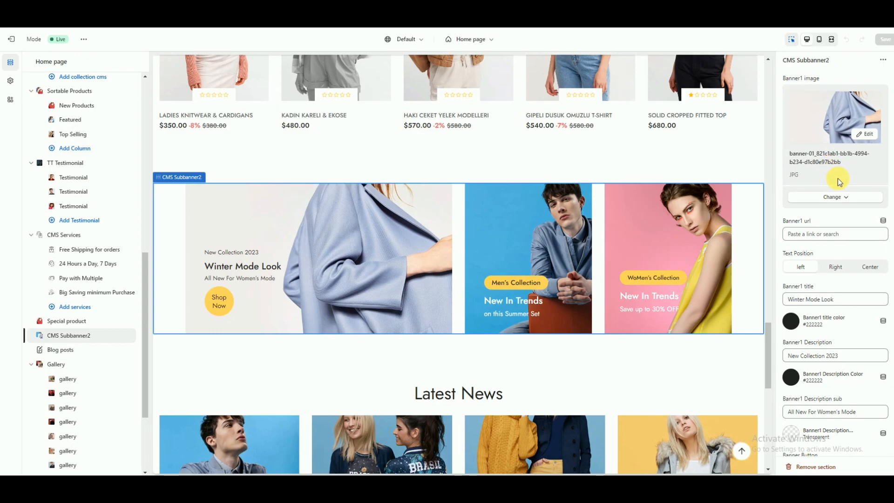
scroll(843, 210, "down", 15)
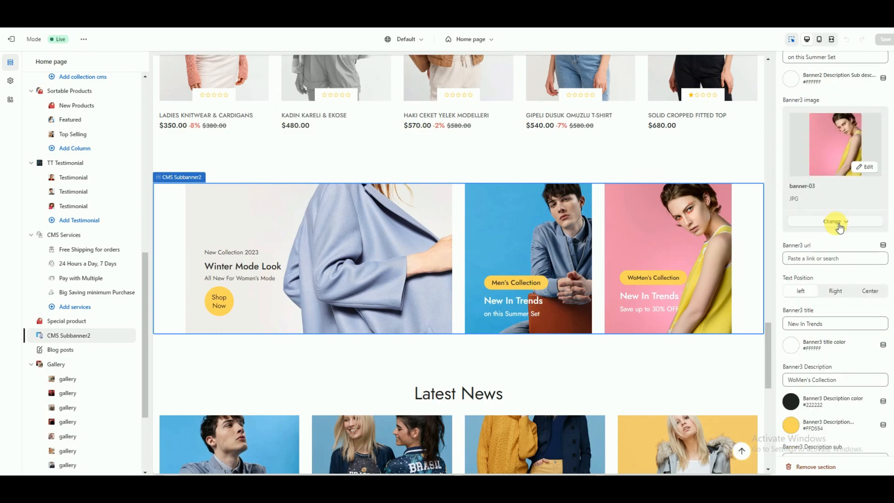
scroll(838, 230, "up", 15)
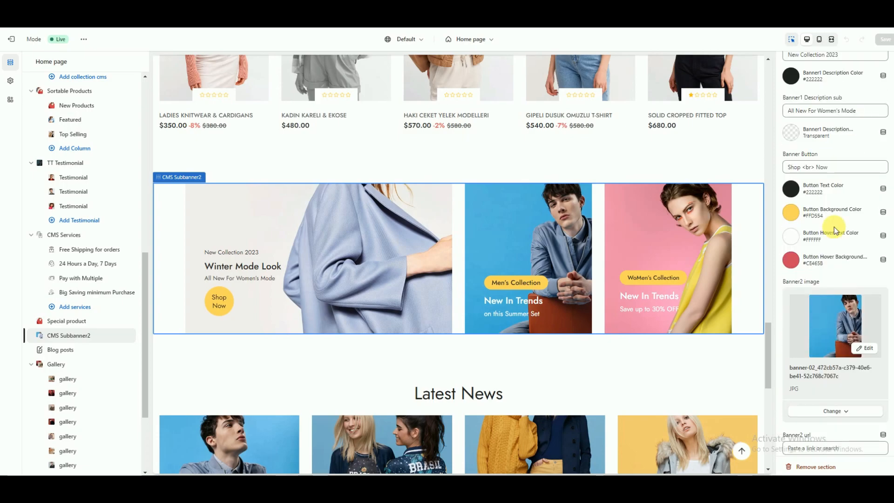
scroll(837, 230, "up", 1)
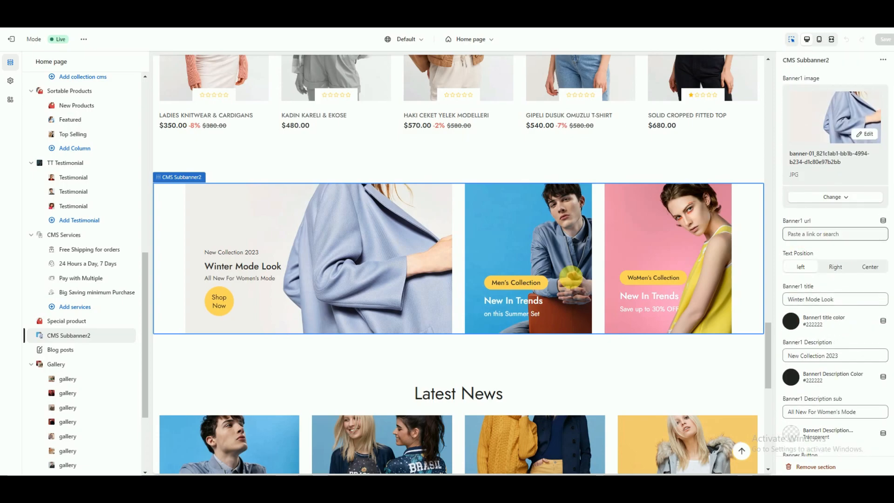
- Examine the Blog posts section's blog, column and post count settings, and the Gallery section with its first gallery block
left_click(51, 357)
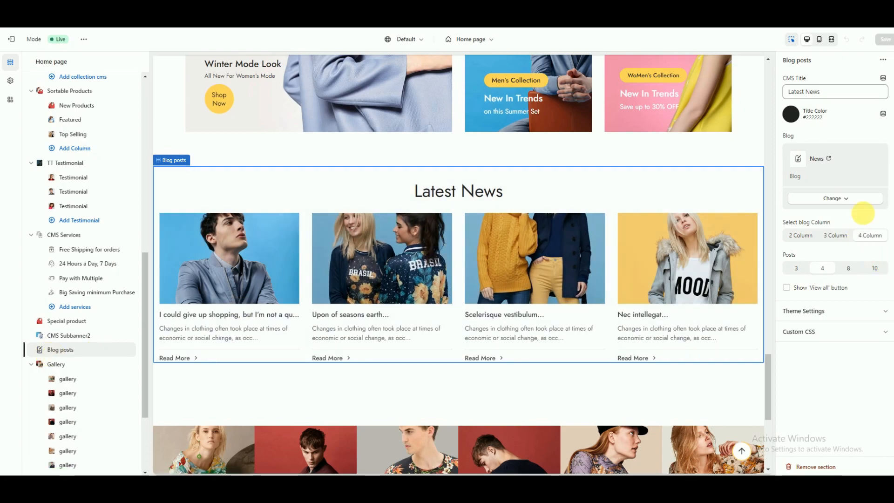
scroll(484, 403, "down", 4)
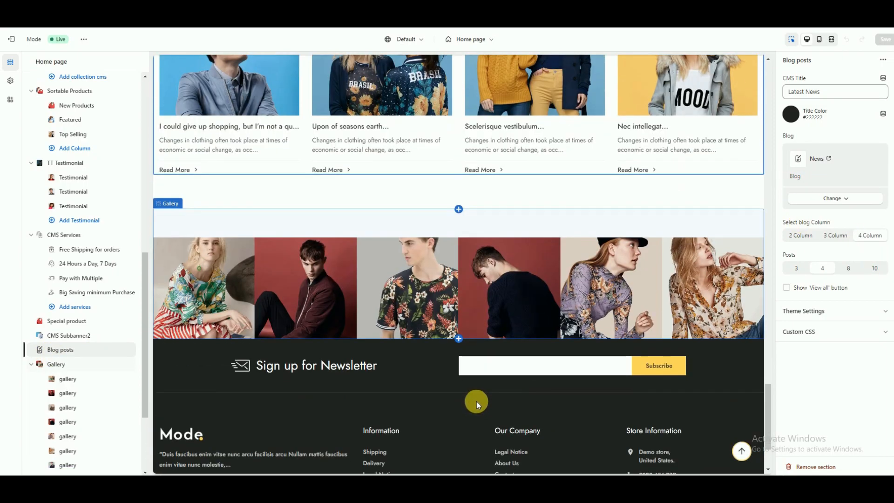
left_click(68, 366)
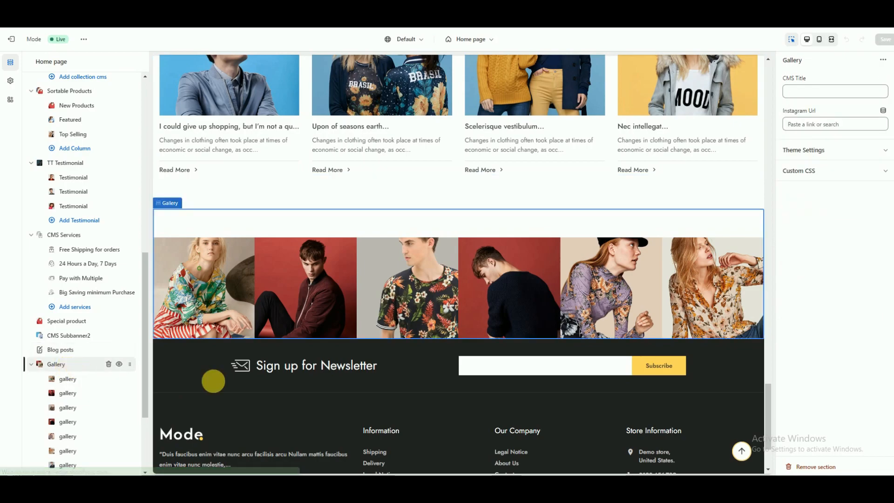
left_click(72, 383)
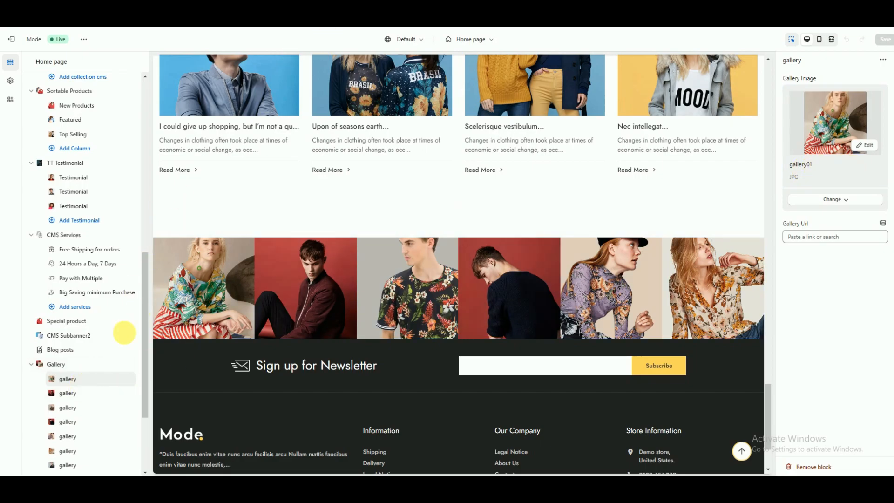
- Examine the mobile-bar section's display option and its five URL and title settings
scroll(112, 355, "down", 3)
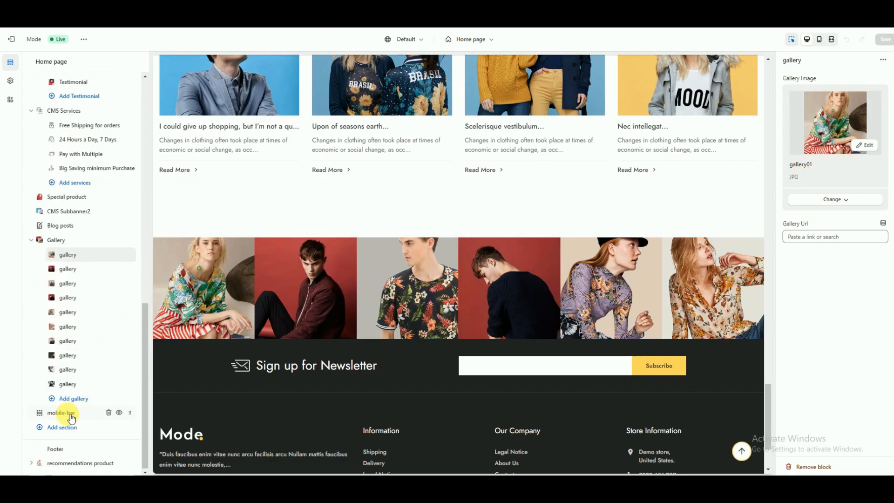
left_click(71, 413)
scroll(538, 208, "up", 5)
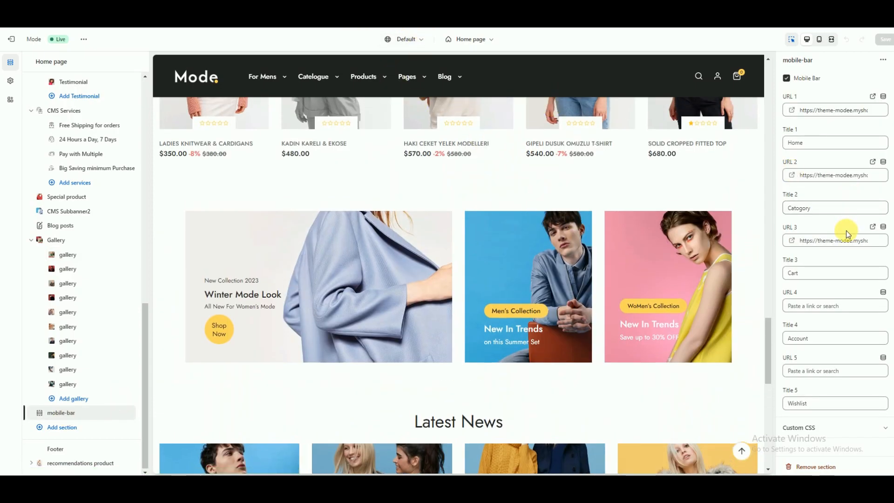
- Preview the home page in mobile view and check the mobile bar against the page's sections
left_click(820, 41)
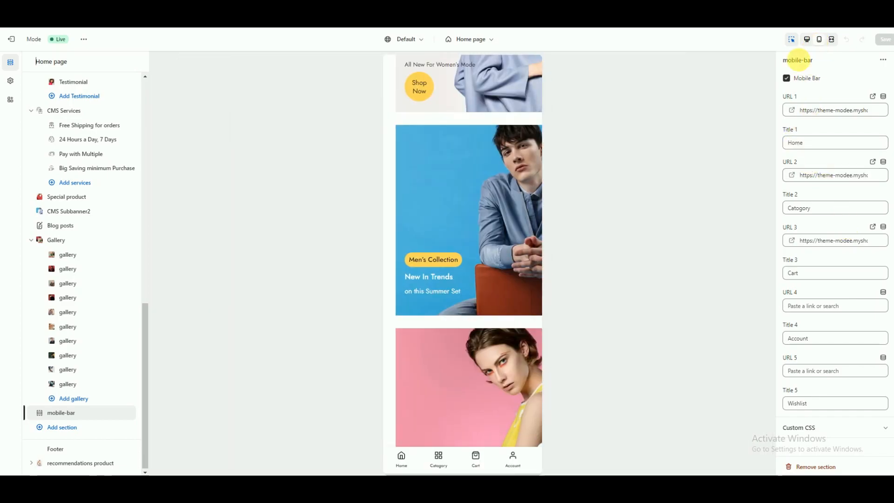
scroll(484, 202, "up", 5)
scroll(482, 202, "up", 10)
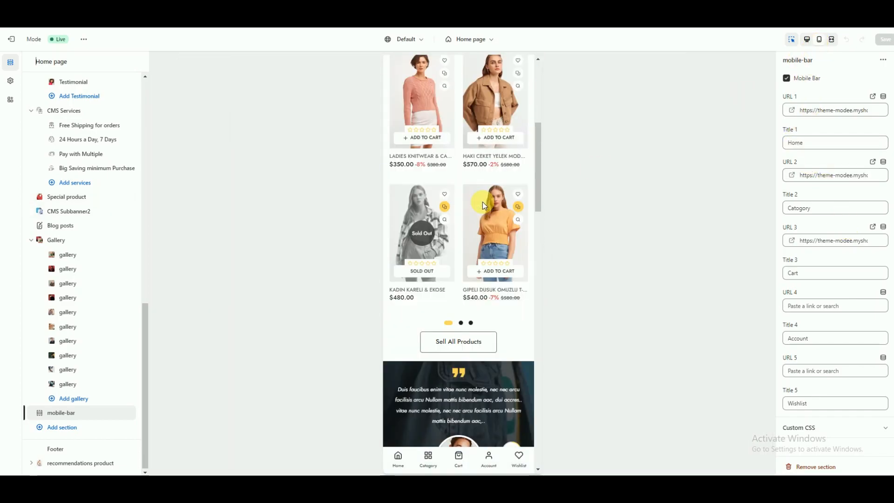
scroll(480, 193, "down", 1)
scroll(479, 189, "down", 10)
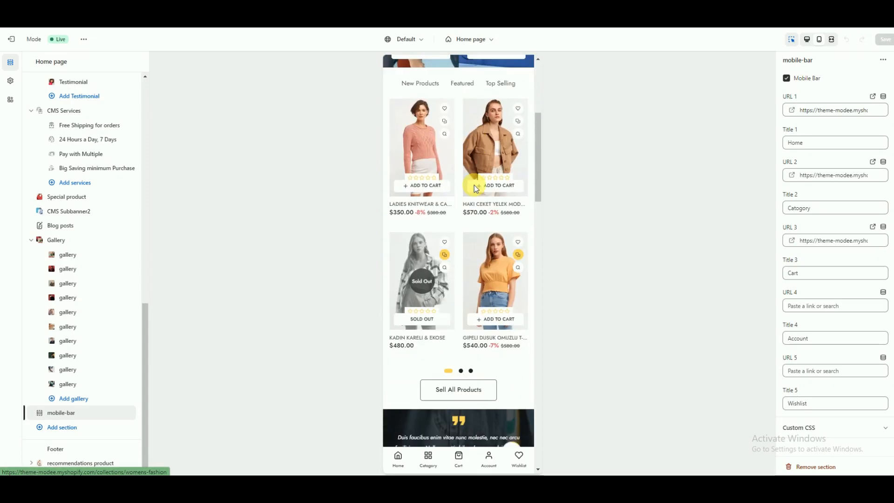
scroll(473, 189, "down", 12)
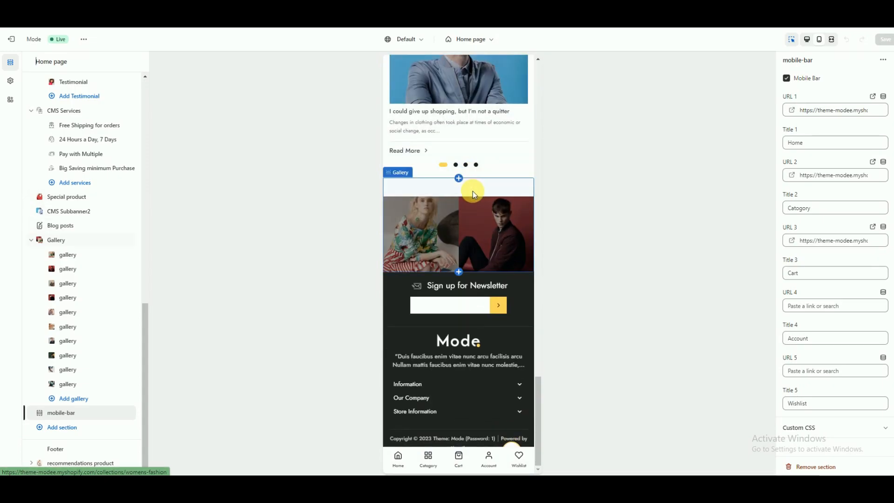
scroll(473, 191, "up", 12)
scroll(473, 200, "down", 6)
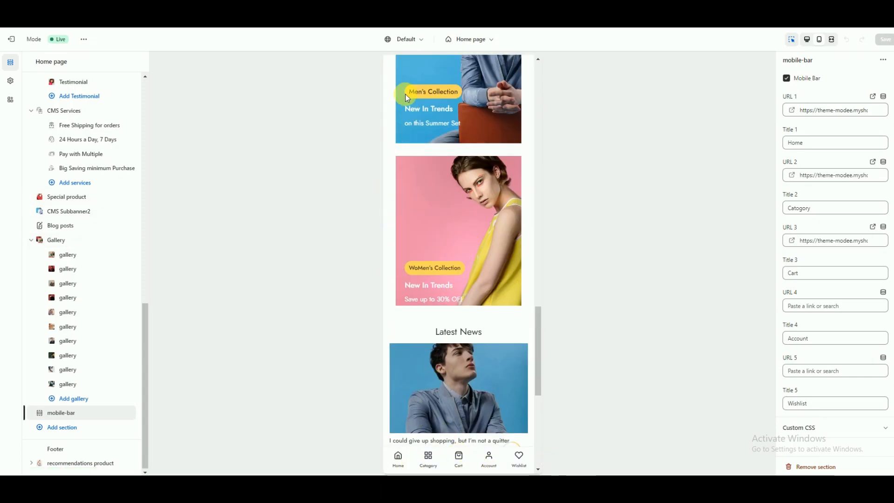
left_click(820, 40)
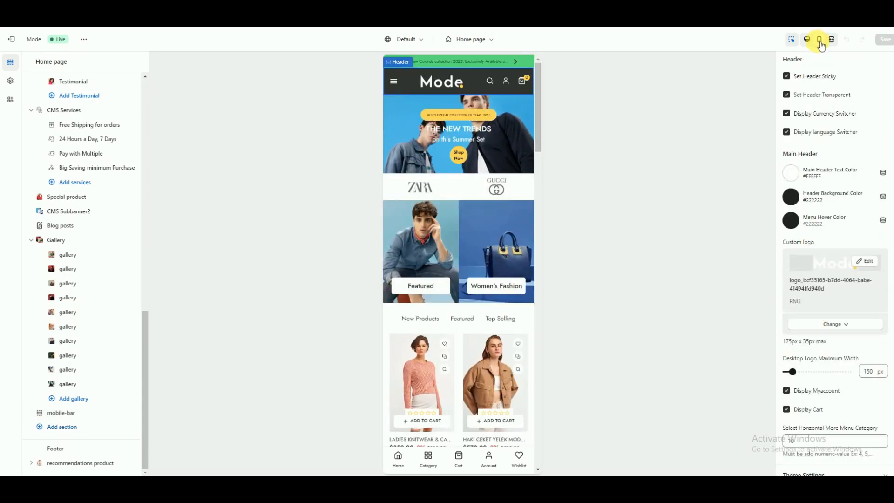
- Return to desktop view and examine the Footer section's newsletter, logo, menu column and contact information settings
left_click(809, 41)
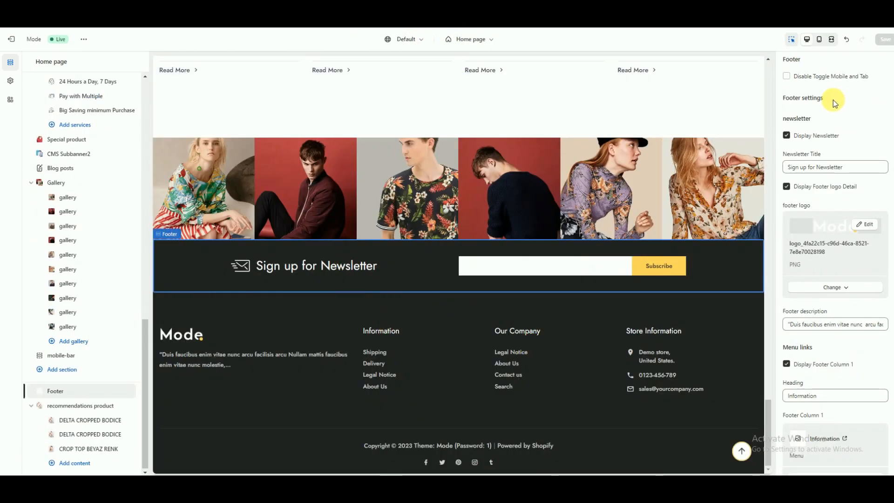
scroll(815, 130, "down", 8)
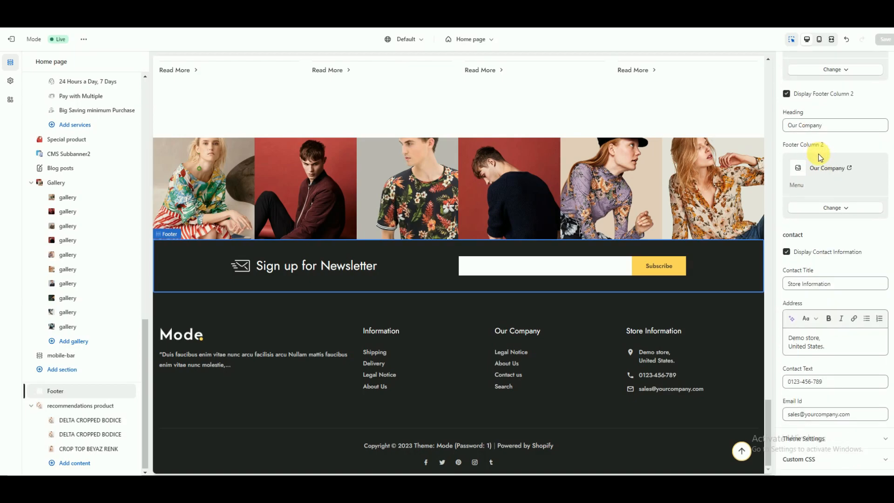
scroll(821, 157, "up", 10)
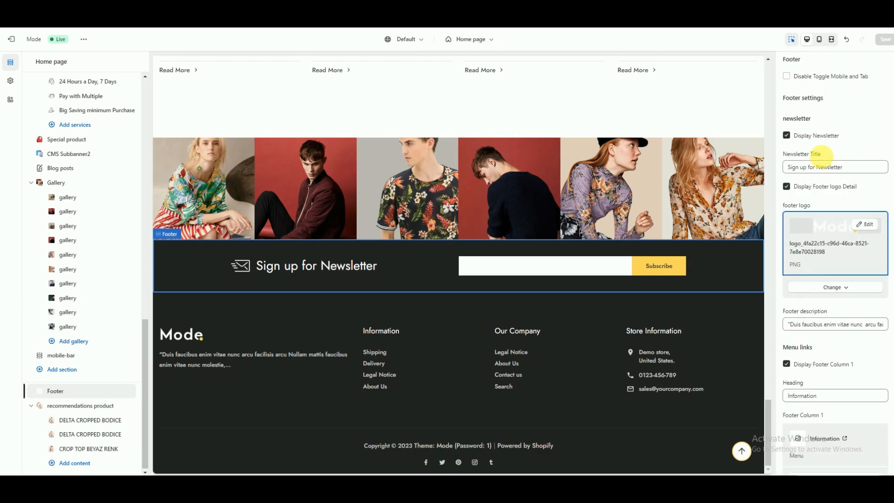
- Enable the footer's Disable Toggle Mobile and Tab option and inspect the footer columns in mobile view
left_click(825, 43)
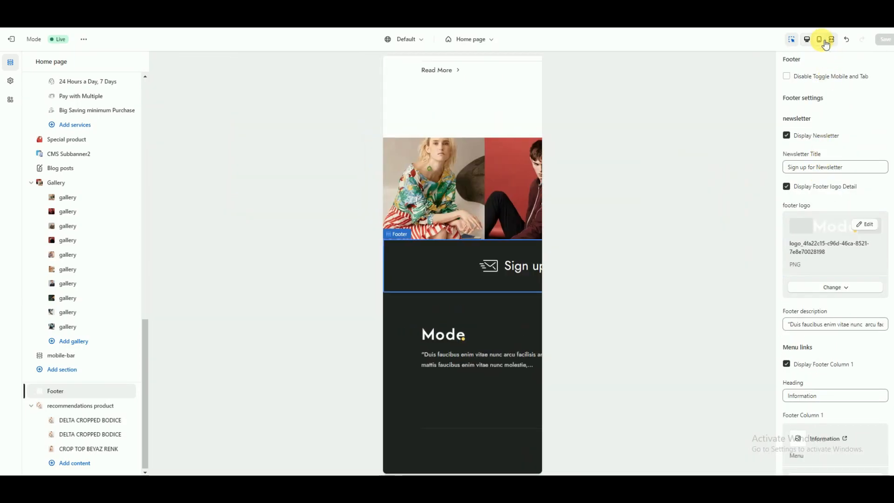
scroll(420, 209, "down", 1)
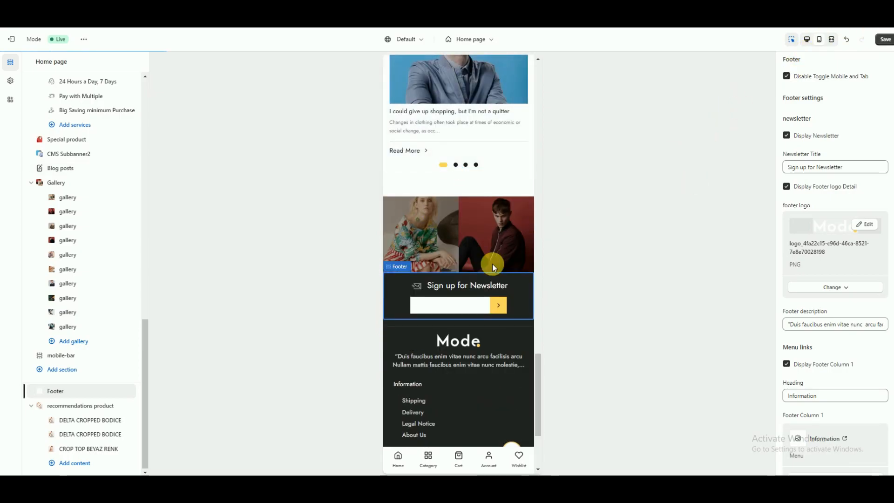
scroll(529, 226, "up", 20)
scroll(431, 353, "down", 5)
scroll(431, 353, "down", 15)
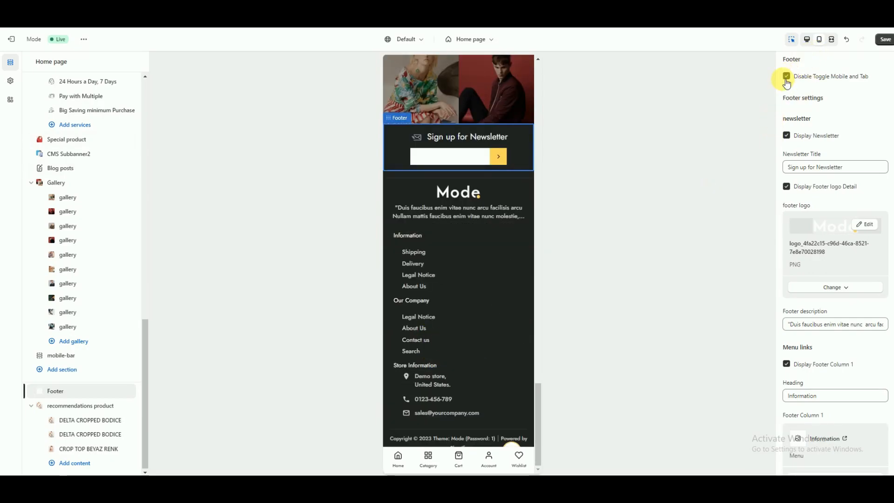
- Turn off the footer's Disable Toggle Mobile and Tab option and check the mobile home page down to the footer columns
scroll(538, 142, "up", 20)
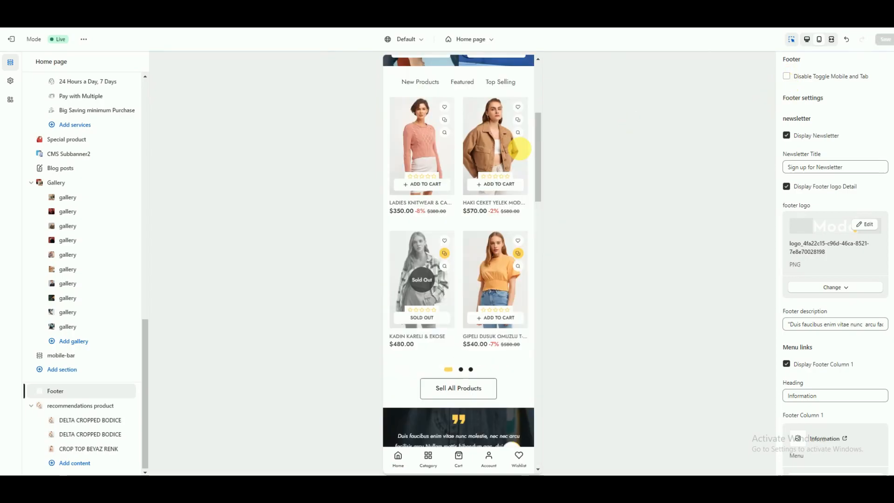
scroll(471, 243, "down", 6)
scroll(471, 245, "down", 12)
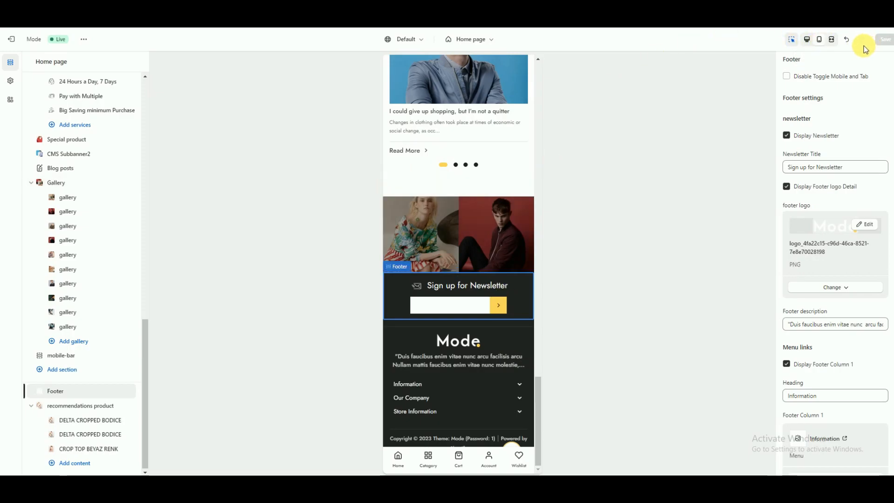
- Return to desktop view and examine the recommendations product section's notification settings and its first DELTA CROPPED BODICE block
left_click(812, 41)
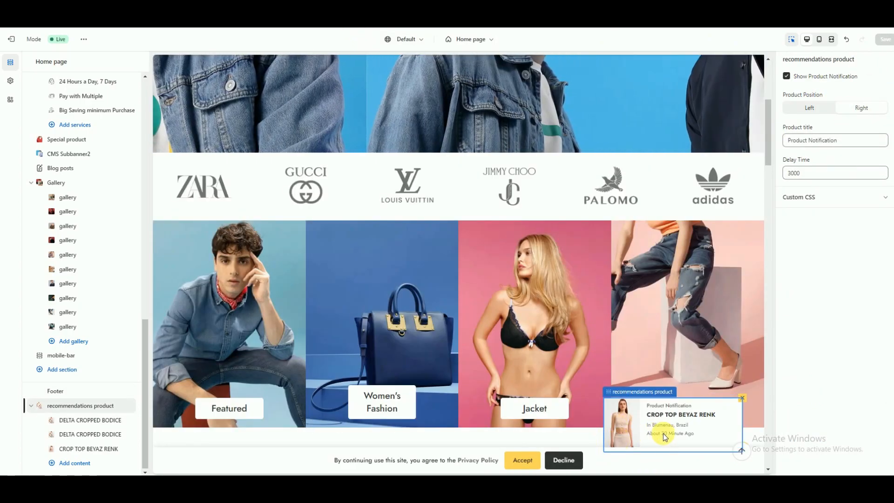
left_click(91, 420)
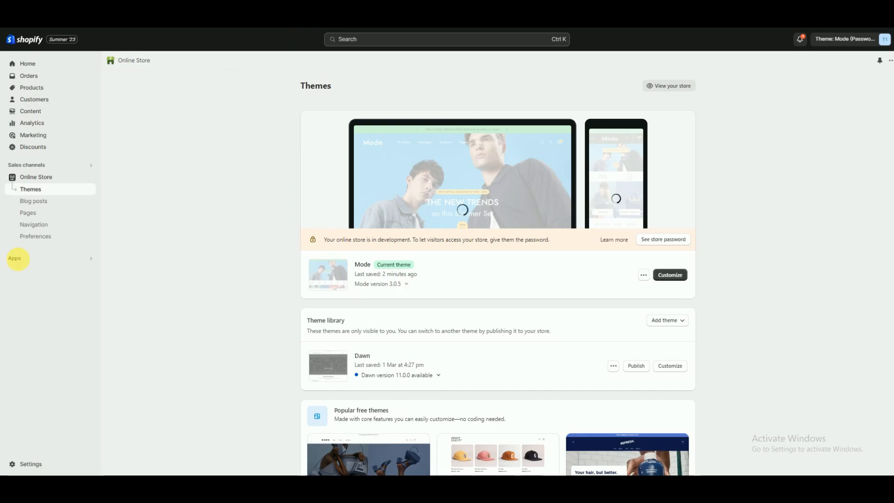
- Start a new menu in the online store's navigation and title it "about us"
left_click(49, 225)
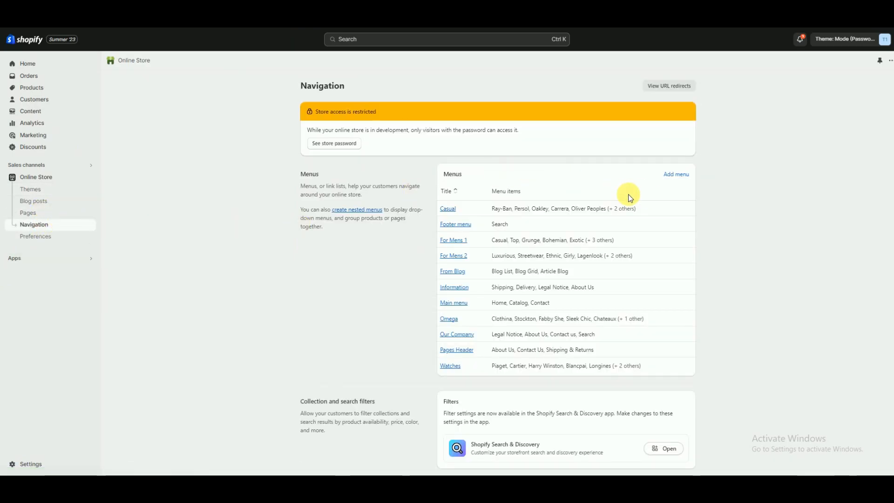
left_click(678, 176)
left_click(375, 132)
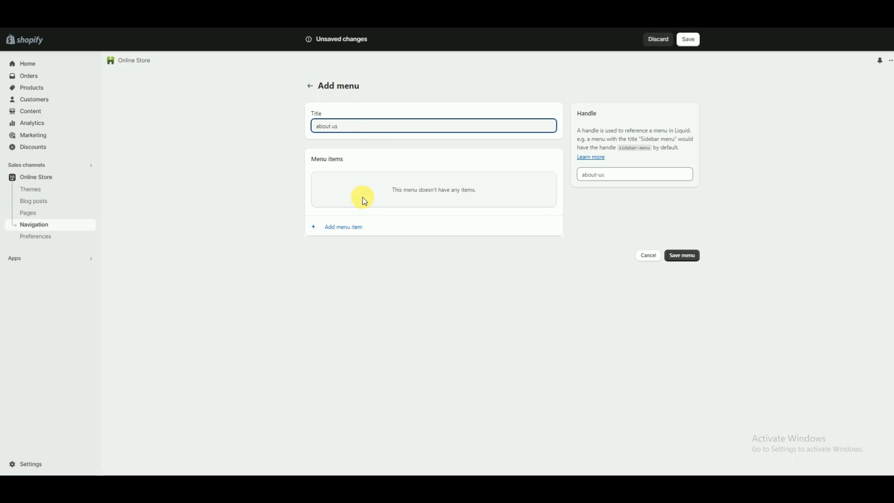
- Add a menu item named "about us" linked to the about us page, and save the menu
left_click(357, 226)
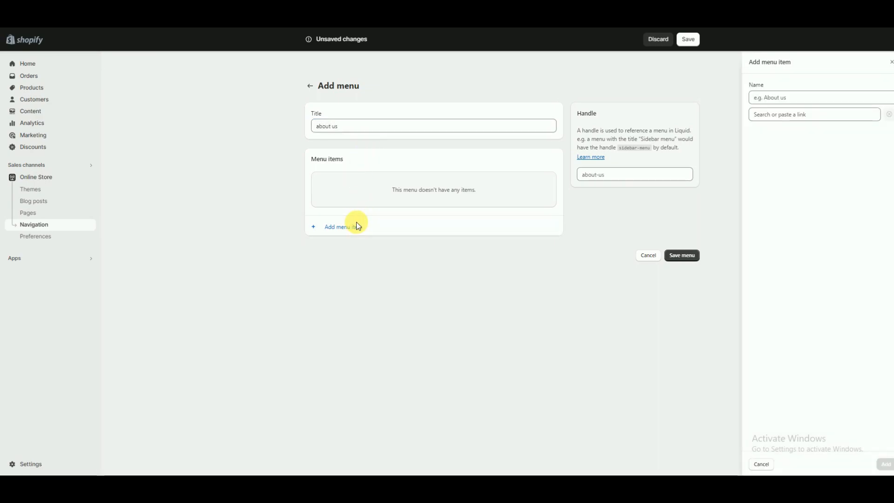
left_click(835, 114)
left_click(780, 98)
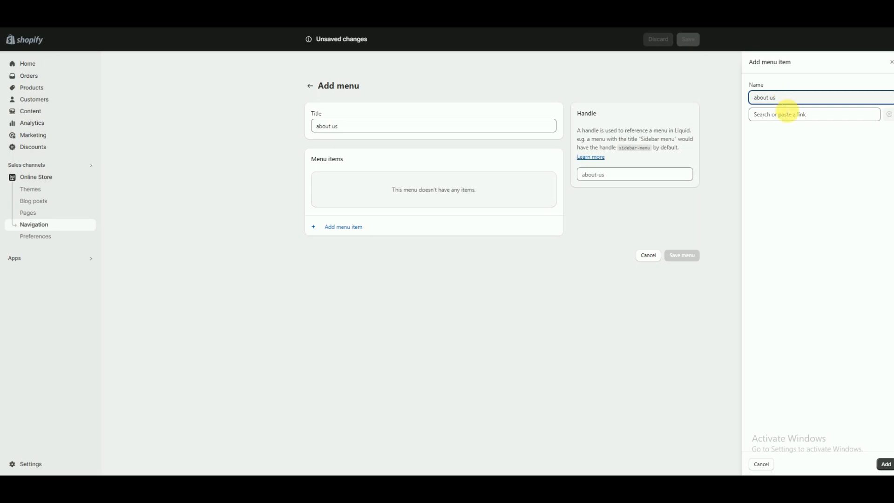
left_click(790, 115)
left_click(779, 195)
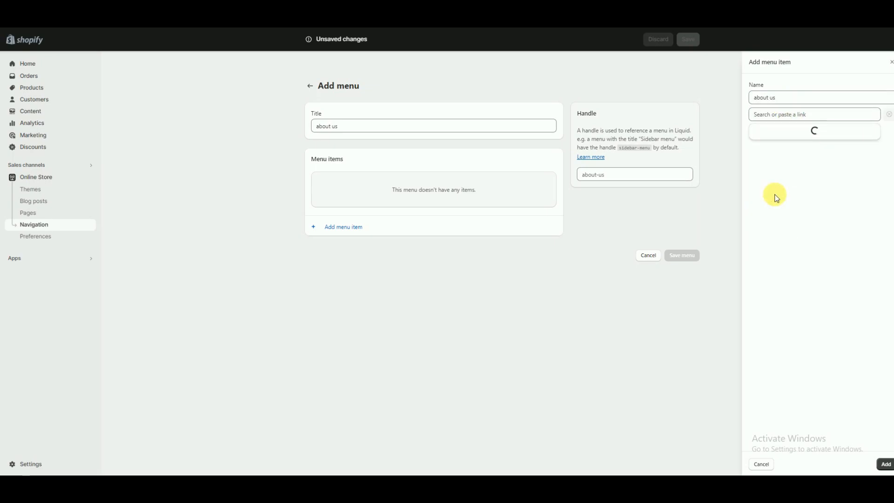
left_click(770, 155)
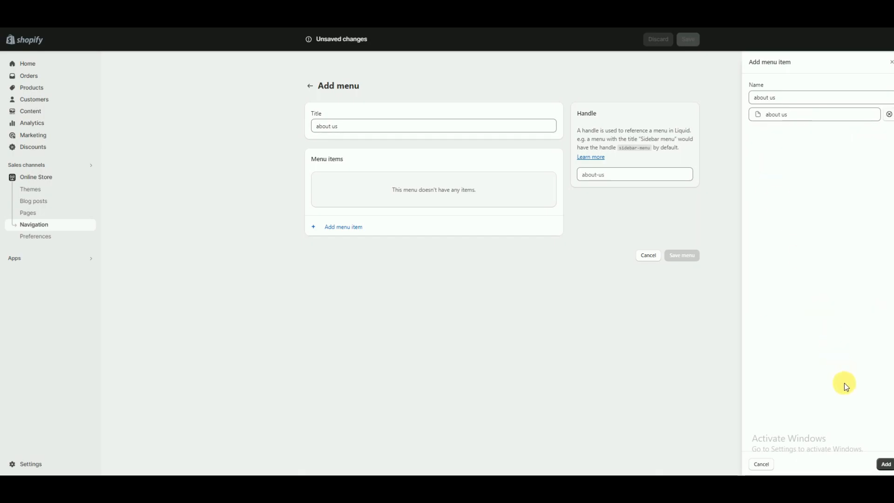
left_click(885, 464)
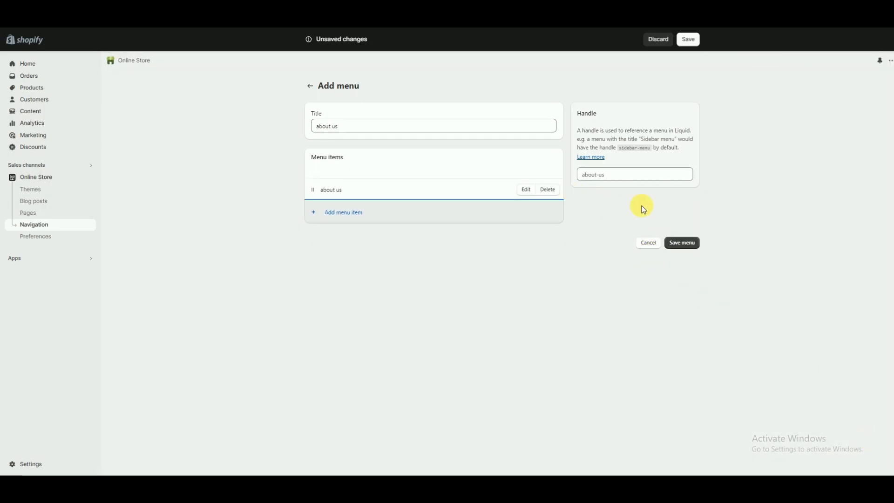
left_click(683, 244)
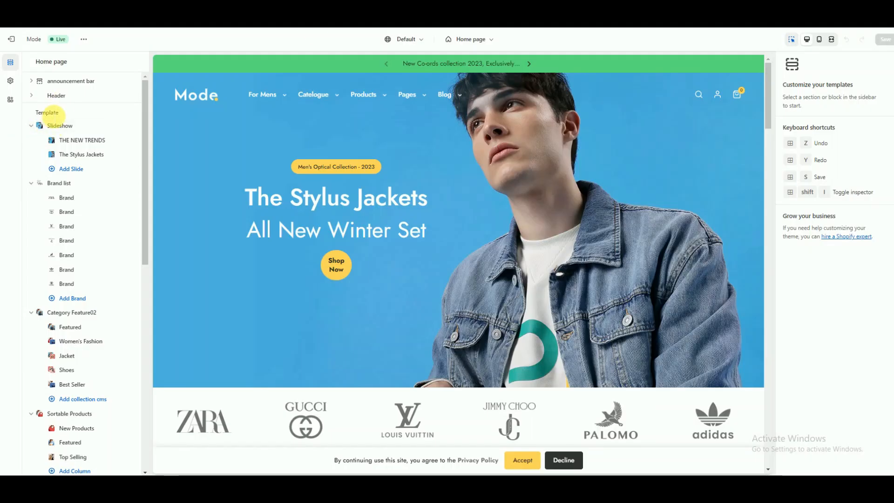
- Examine the Header's For Mens block and its sub-menu column settings in the theme editor, and preview the header's drop-down menus
left_click(53, 98)
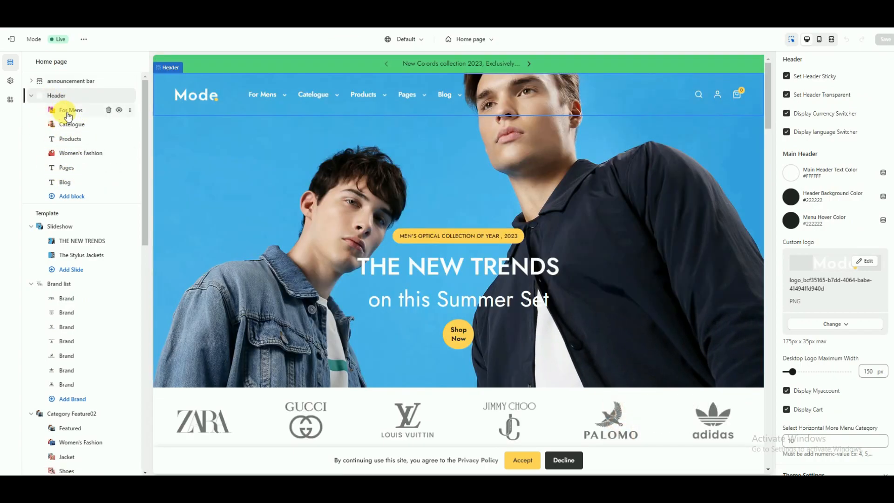
left_click(68, 115)
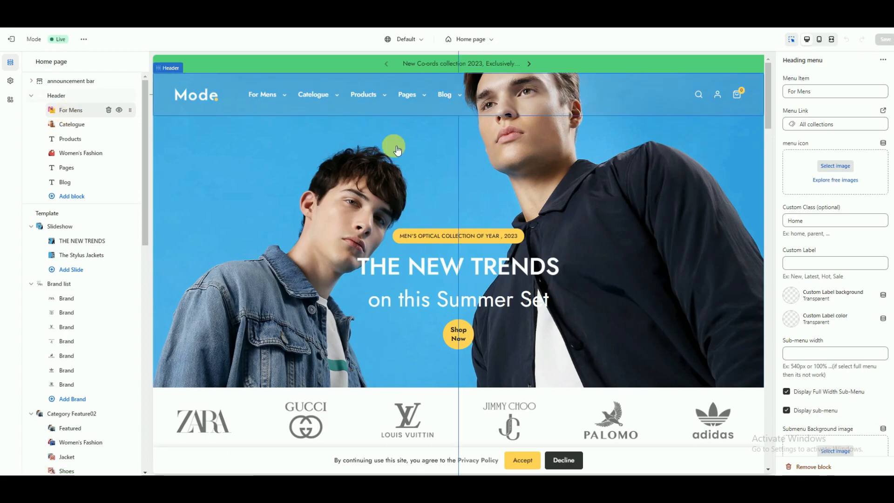
scroll(826, 200, "down", 6)
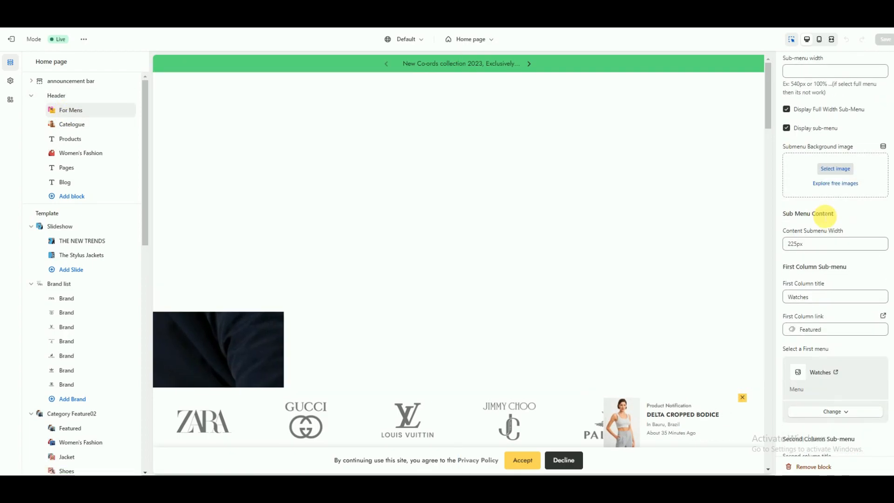
scroll(823, 215, "down", 3)
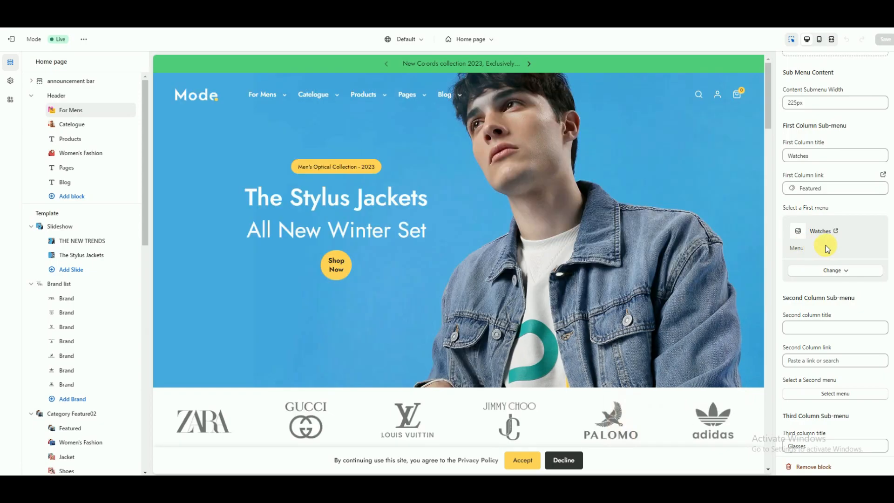
scroll(829, 263, "up", 6)
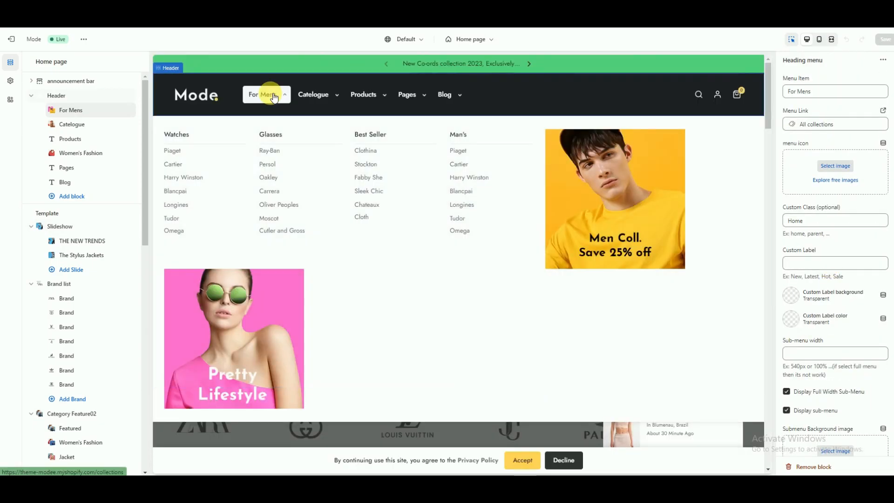
mouse_move(319, 95)
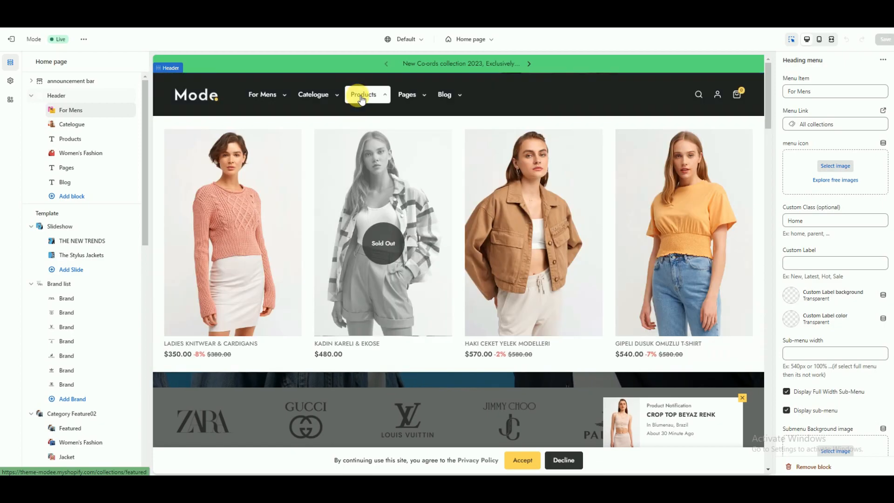
mouse_move(405, 96)
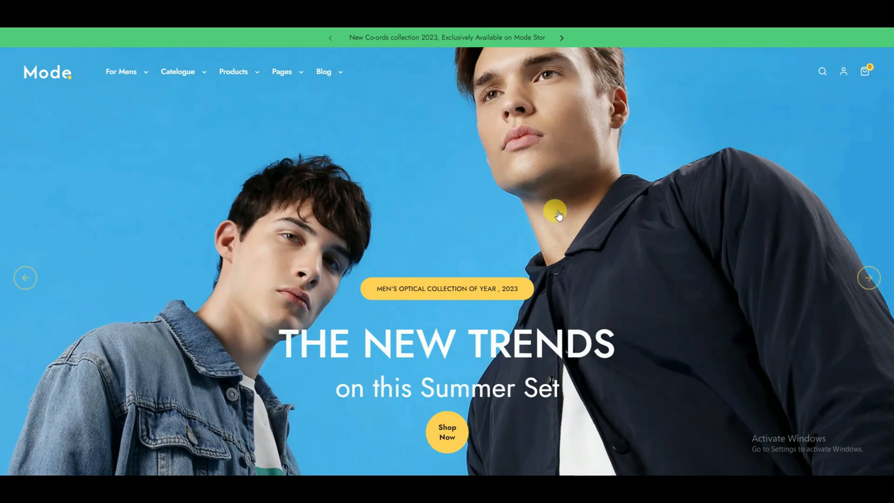
- Review the full storefront home page from the slideshow down to the newsletter and footer and back up
scroll(543, 212, "down", 3)
scroll(558, 214, "down", 12)
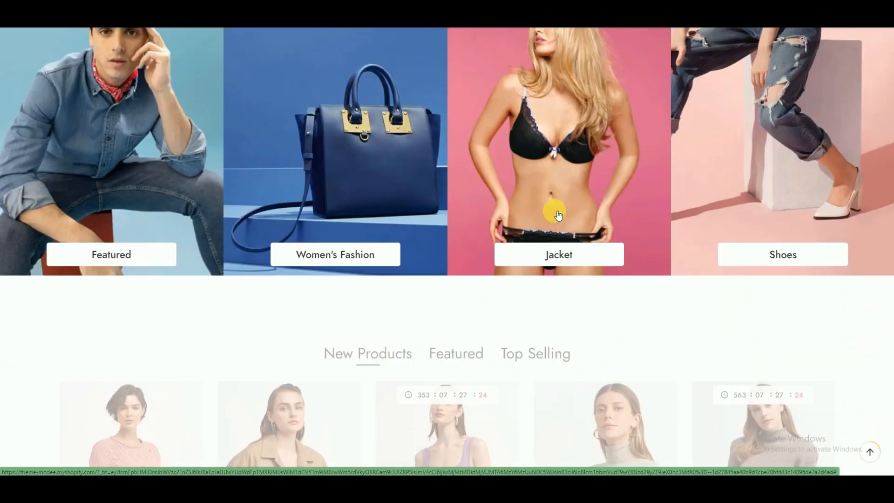
scroll(558, 214, "down", 15)
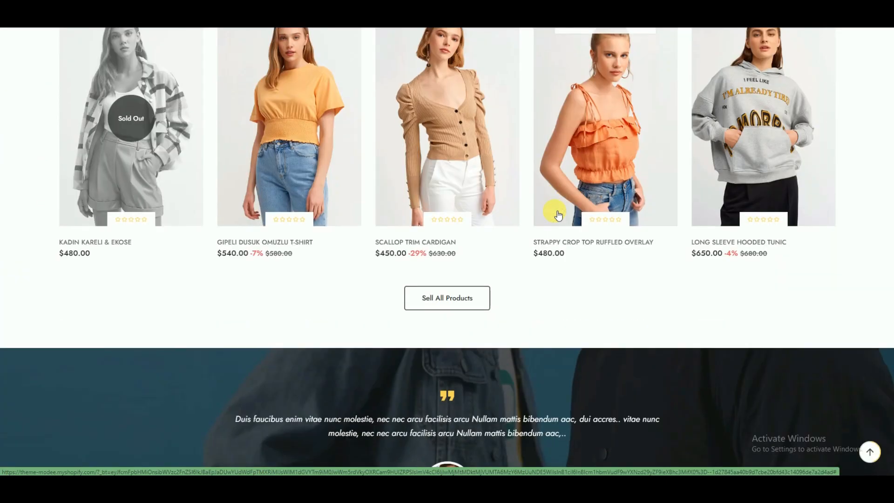
scroll(559, 214, "down", 15)
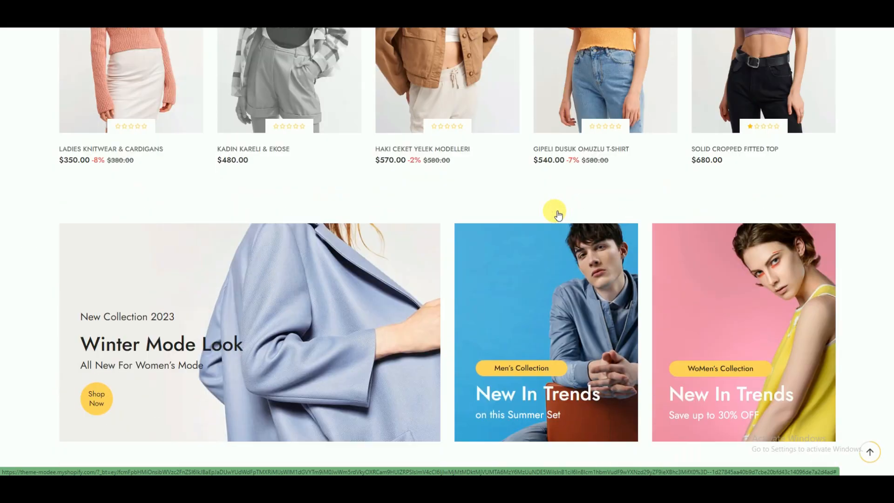
scroll(554, 214, "down", 13)
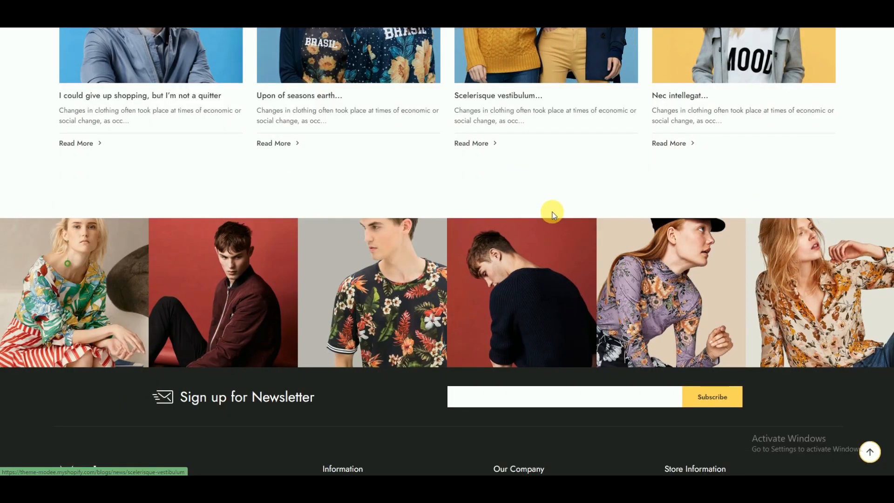
scroll(552, 212, "up", 15)
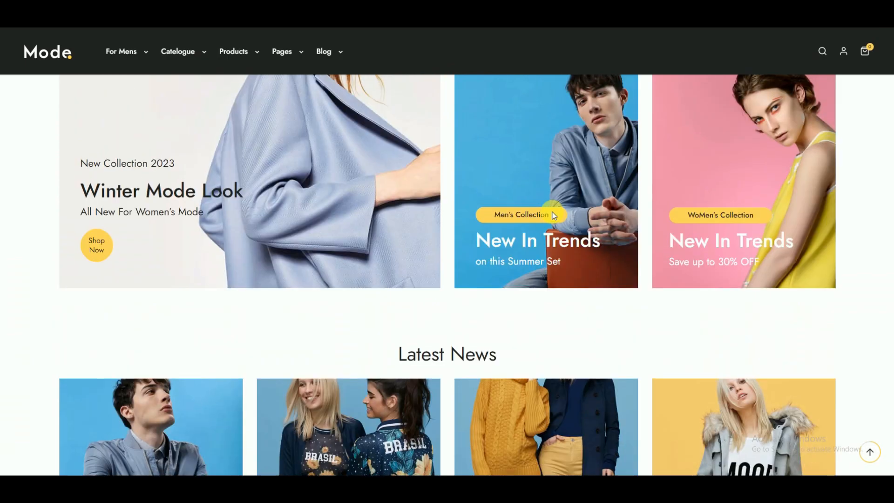
scroll(552, 213, "up", 15)
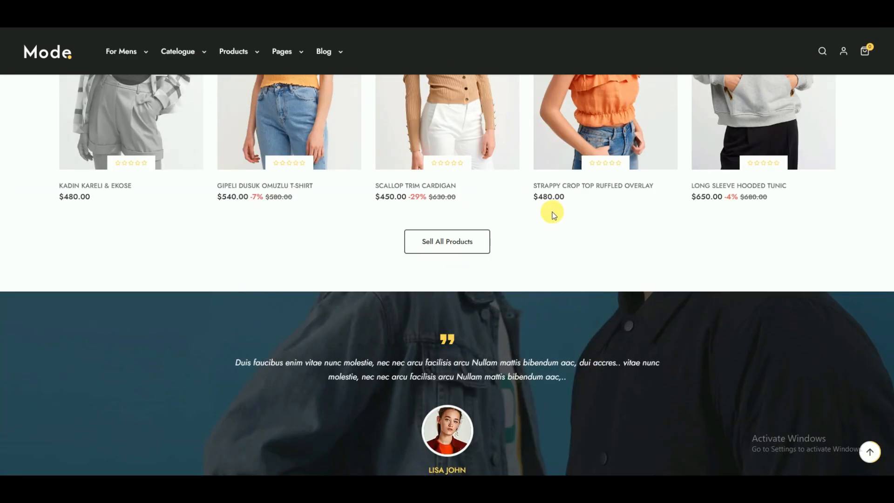
scroll(552, 213, "up", 15)
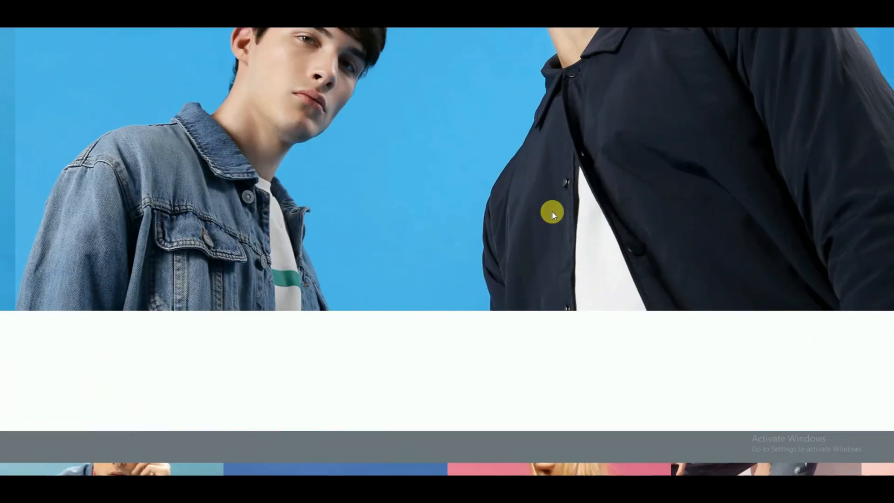